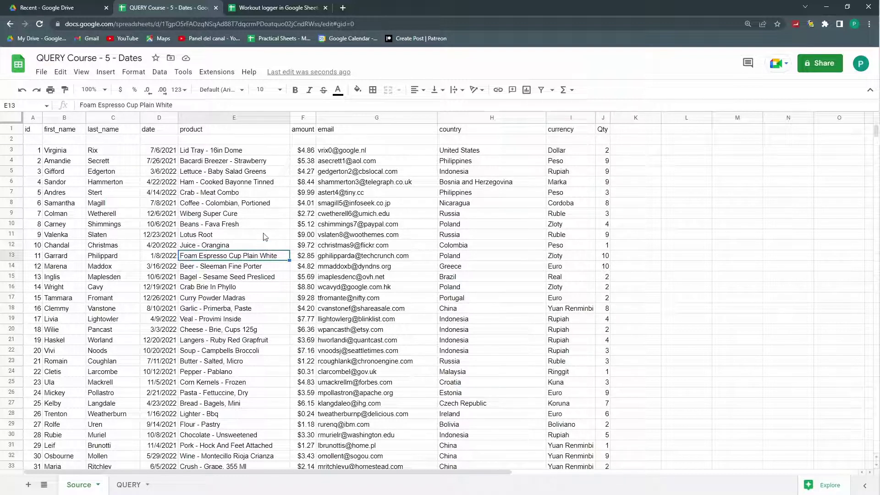
Step: Point out sample products and select runs of dates in the Source date column
{"action": "left_click", "coordinate": [224, 204]}
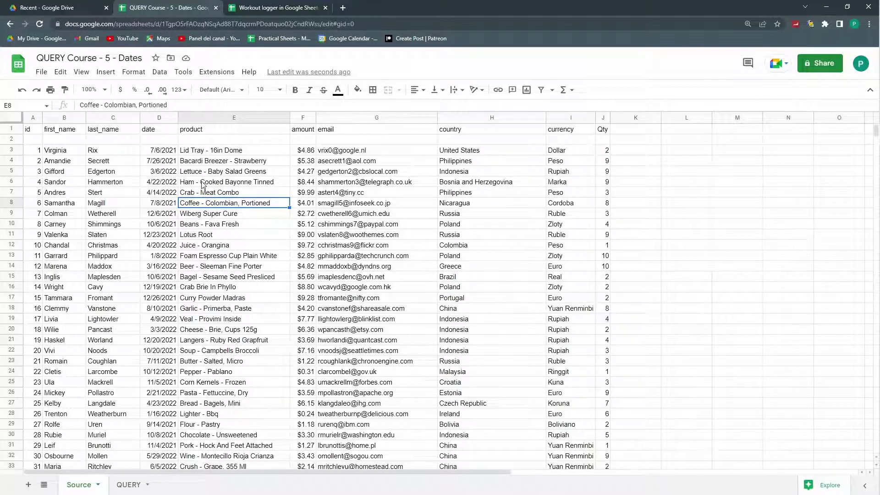
{"action": "left_click_drag", "start_coordinate": [159, 153], "coordinate": [154, 372]}
{"action": "left_click", "coordinate": [234, 173]}
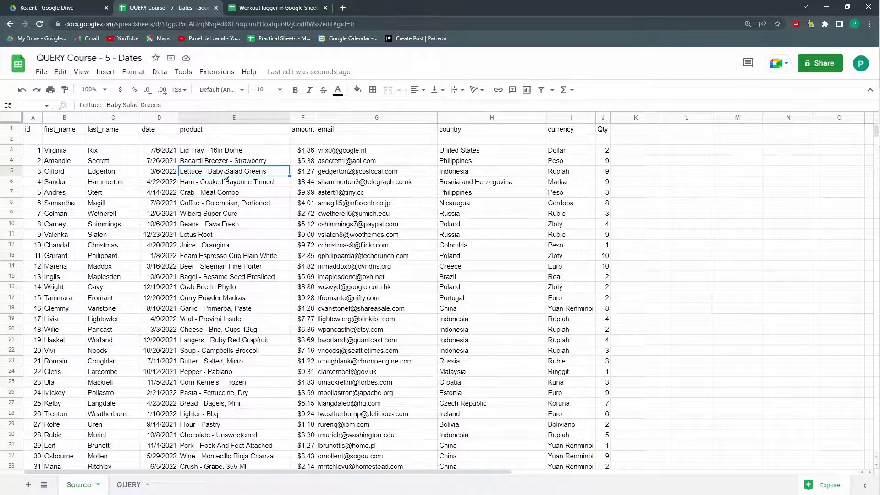
{"action": "left_click", "coordinate": [164, 182]}
{"action": "left_click_drag", "start_coordinate": [160, 154], "coordinate": [157, 231]}
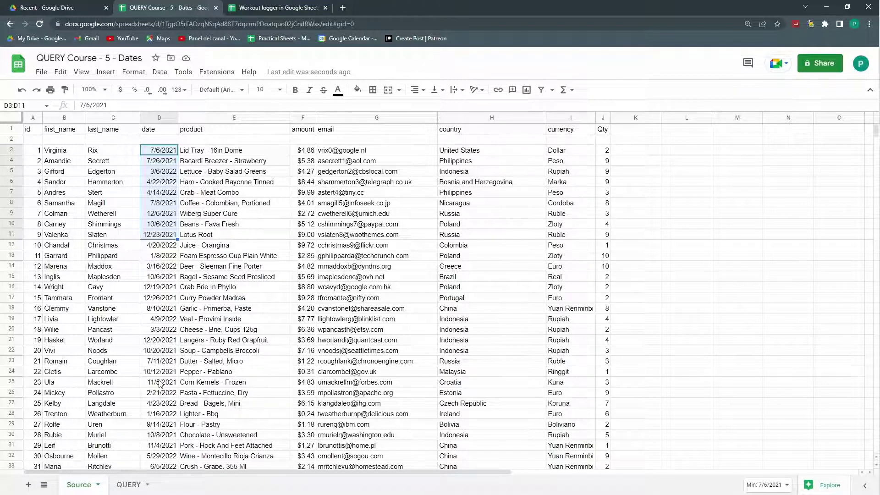
Step: Check the minimum of a date run and the sum of amounts, then select empty row 2
{"action": "left_click", "coordinate": [198, 165]}
{"action": "left_click_drag", "start_coordinate": [161, 150], "coordinate": [156, 256]}
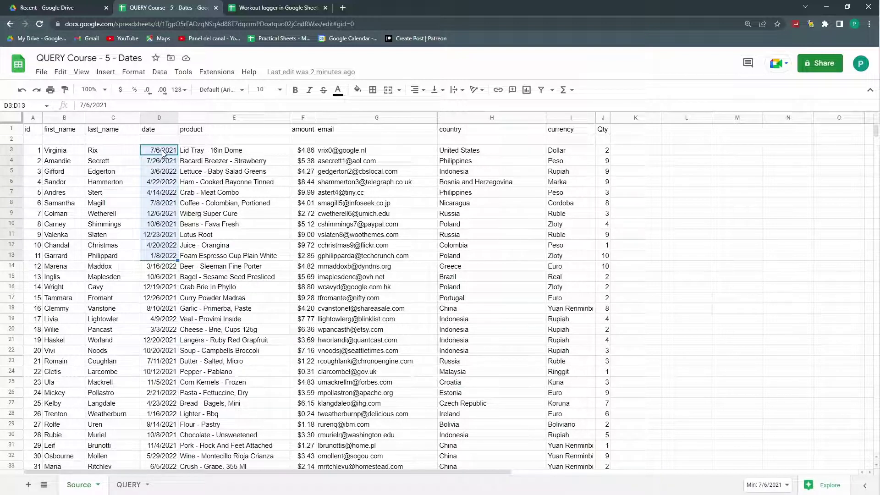
{"action": "left_click", "coordinate": [66, 152]}
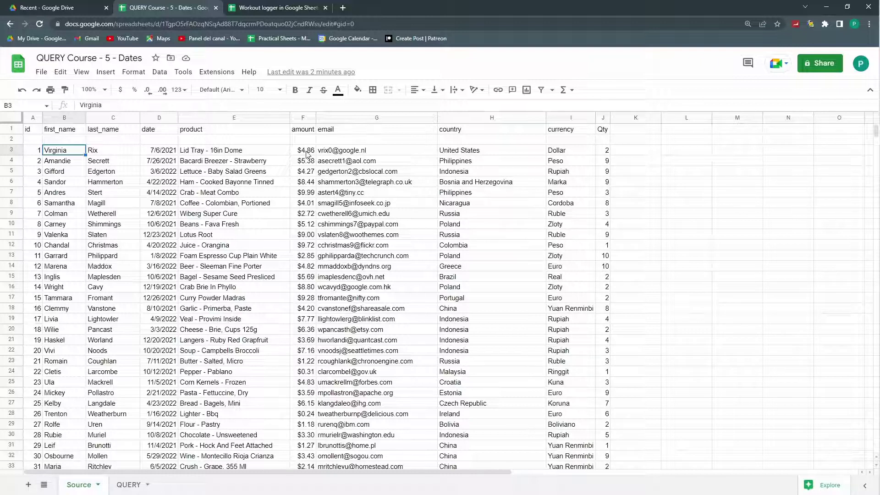
{"action": "left_click_drag", "start_coordinate": [306, 153], "coordinate": [304, 287]}
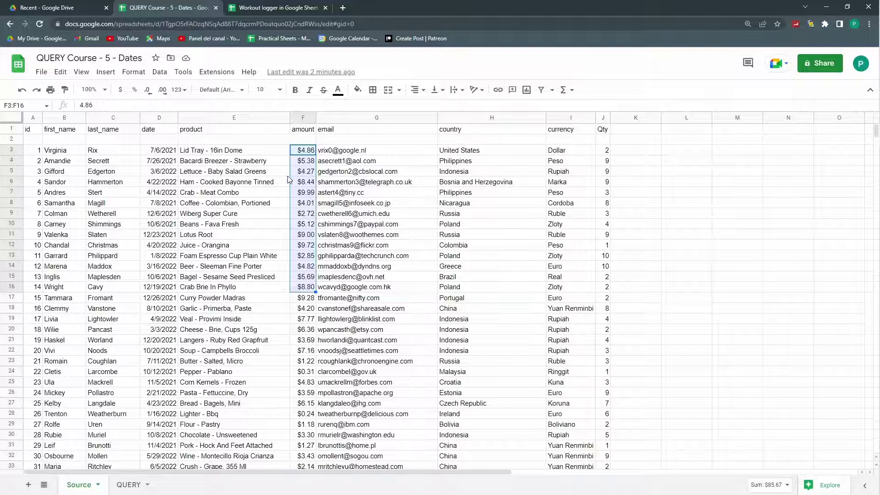
{"action": "left_click", "coordinate": [11, 139]}
Step: Delete the empty row 2 and zoom the sheet to 150%
{"action": "key", "text": "ctrl+alt+minus"}
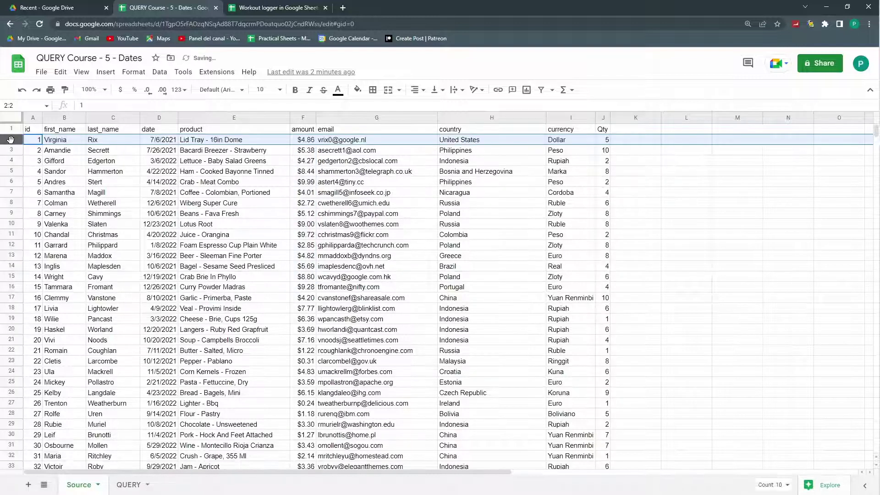
{"action": "left_click", "coordinate": [104, 90]}
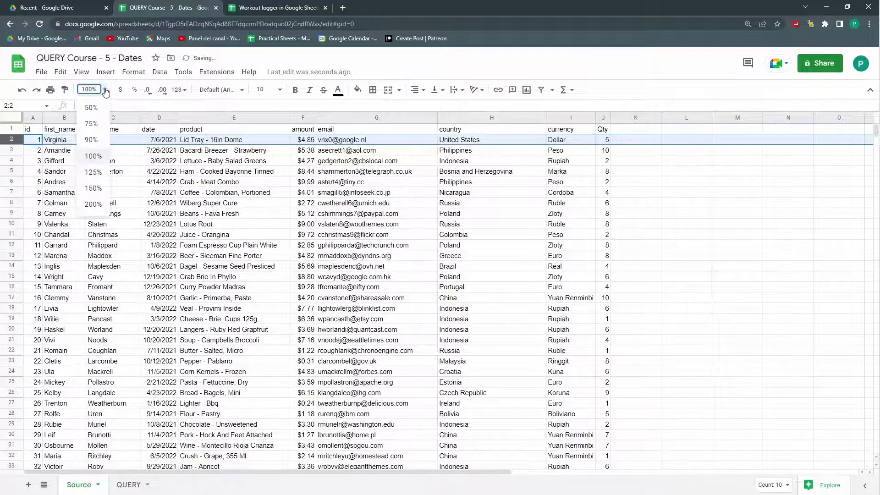
{"action": "left_click", "coordinate": [95, 193]}
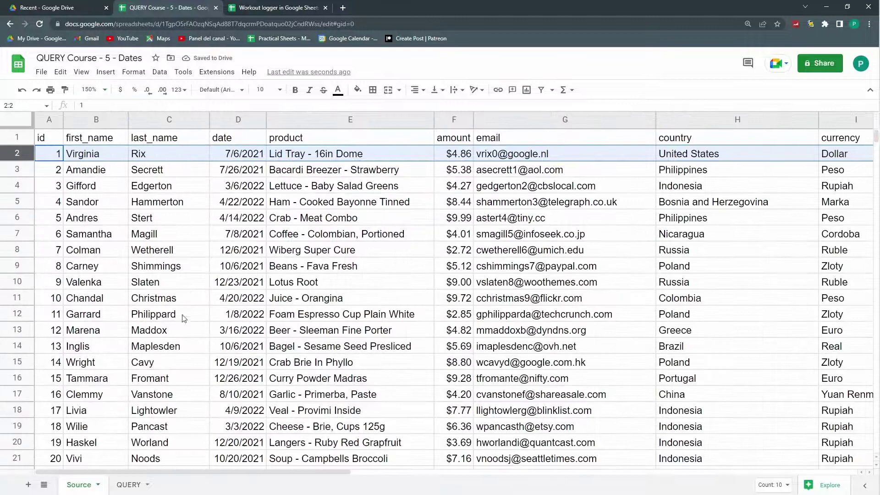
Step: On the QUERY sheet, start a =QUERY formula in A1 using Source columns as the range
{"action": "left_click", "coordinate": [125, 481]}
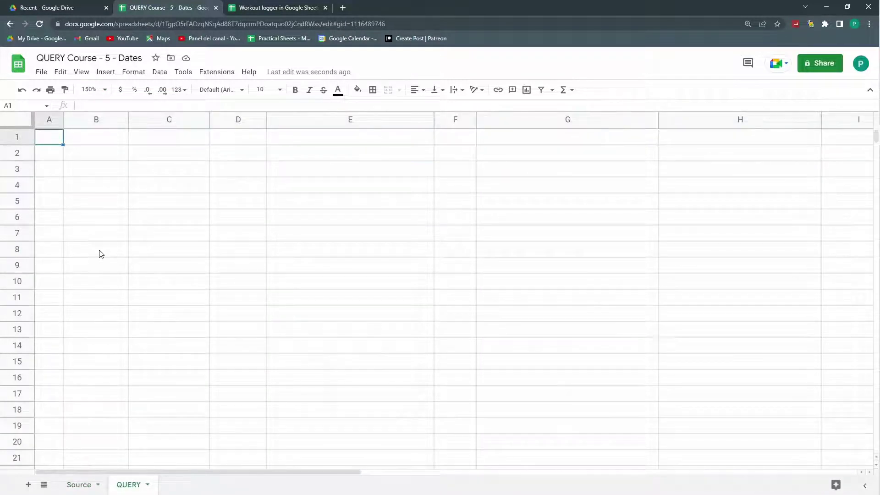
{"action": "type", "text": "=query"}
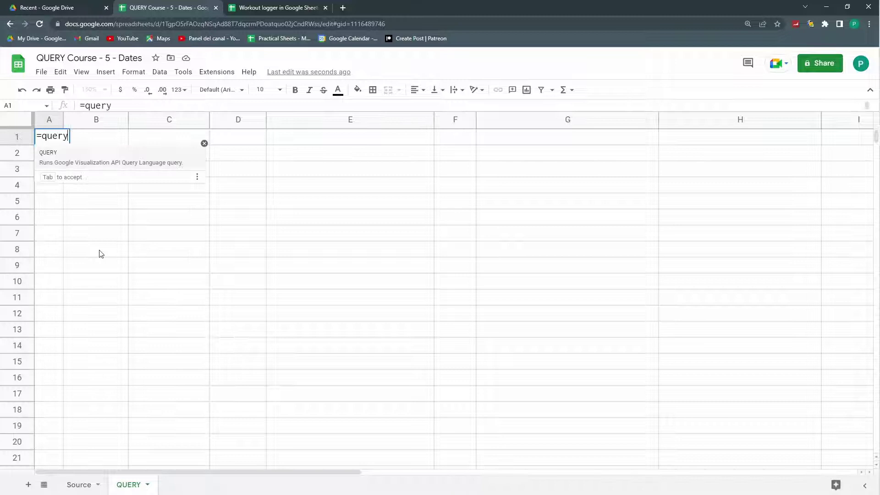
{"action": "key", "text": "Tab"}
{"action": "key", "text": "ctrl+shift+Page_Up"}
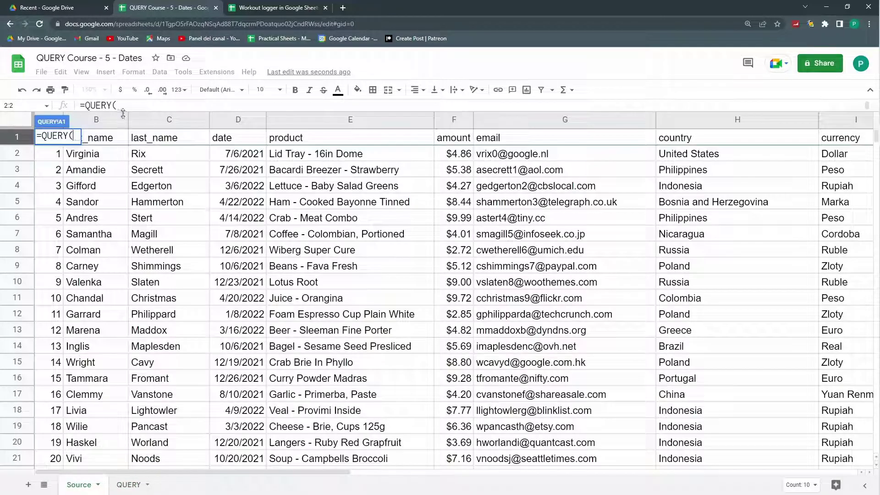
{"action": "left_click_drag", "start_coordinate": [107, 121], "coordinate": [875, 127]}
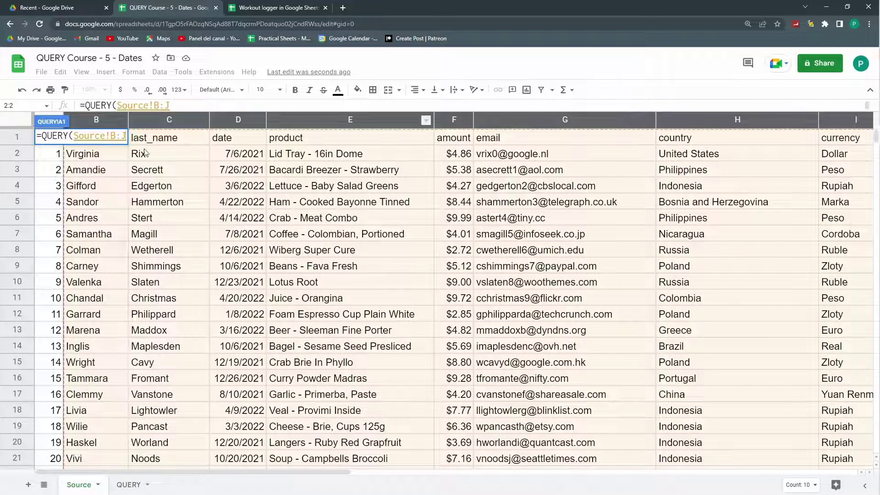
Step: Correct the range to Source!A:I and commit the formula
{"action": "left_click", "coordinate": [158, 105]}
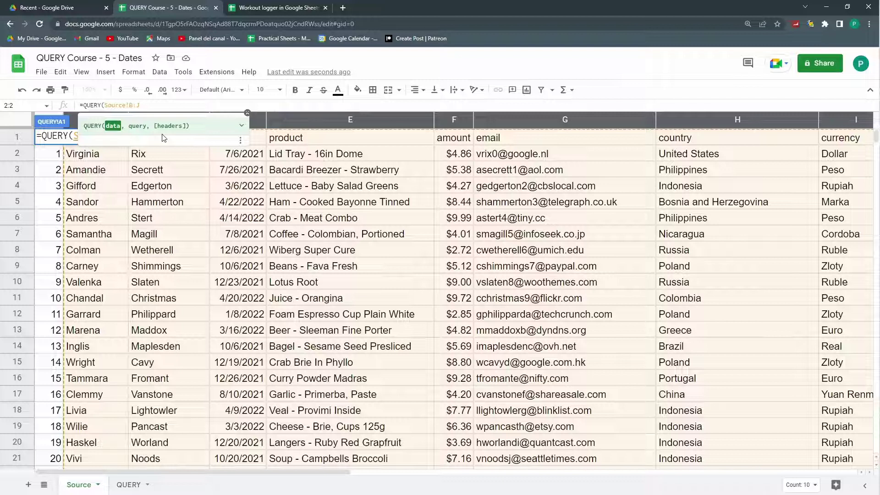
{"action": "left_click", "coordinate": [52, 136]}
{"action": "double_click", "coordinate": [113, 137]}
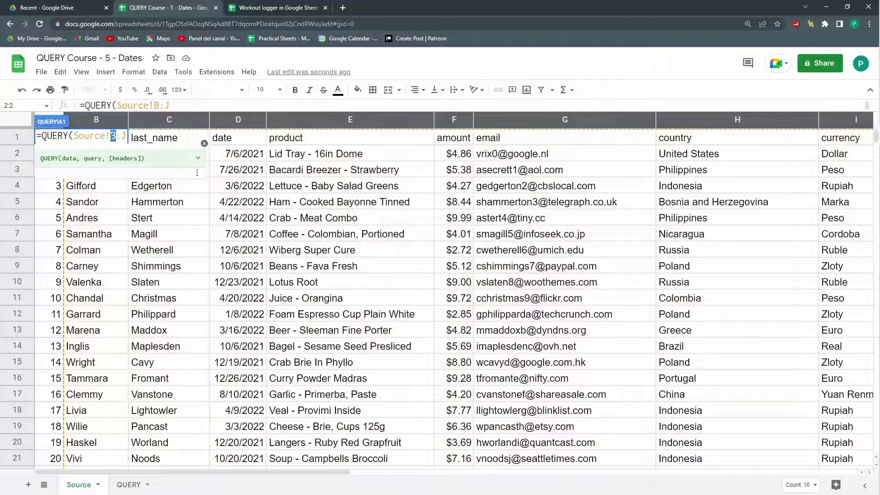
{"action": "type", "text": "a"}
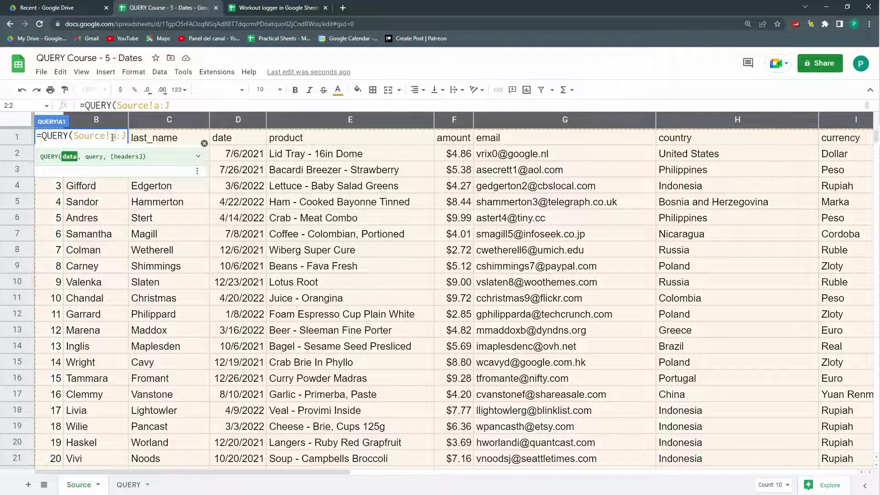
{"action": "double_click", "coordinate": [113, 137]}
{"action": "type", "text": "A"}
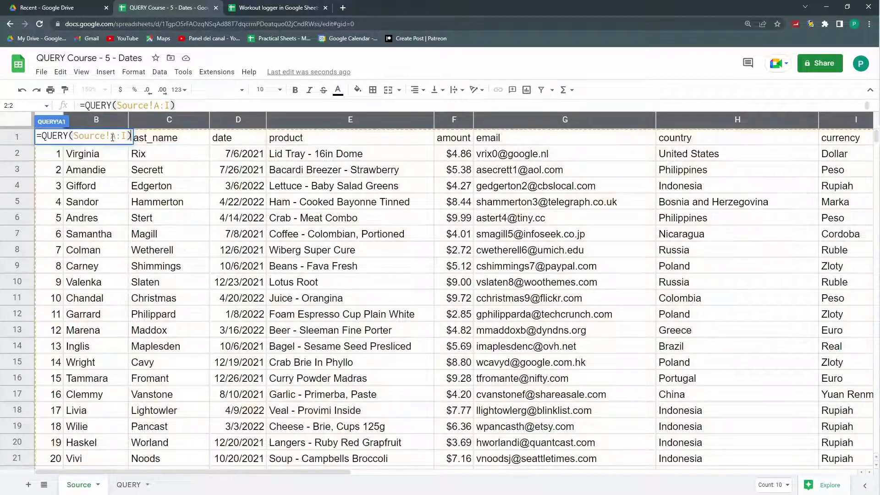
{"action": "key", "text": "Return"}
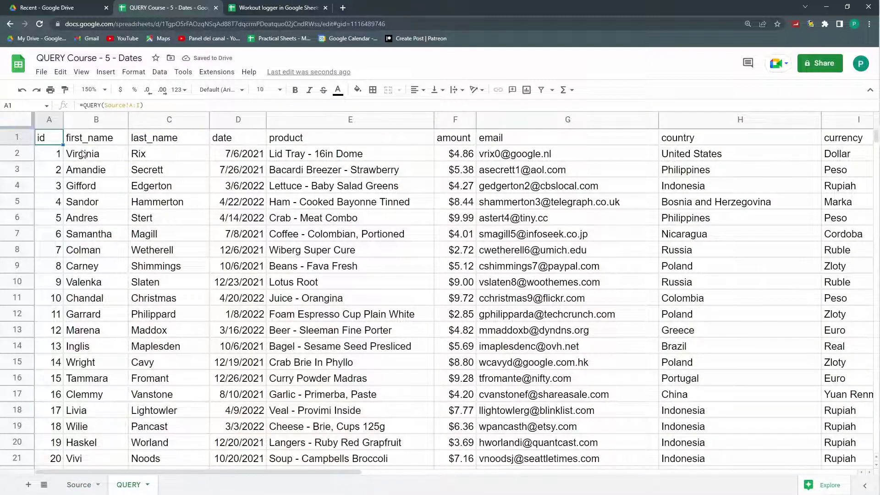
Step: Add the condition "WHERE F>5" to the QUERY formula in A1
{"action": "key", "text": "ctrl+plus"}
{"action": "key", "text": "ctrl+plus"}
{"action": "key", "text": "ctrl+plus"}
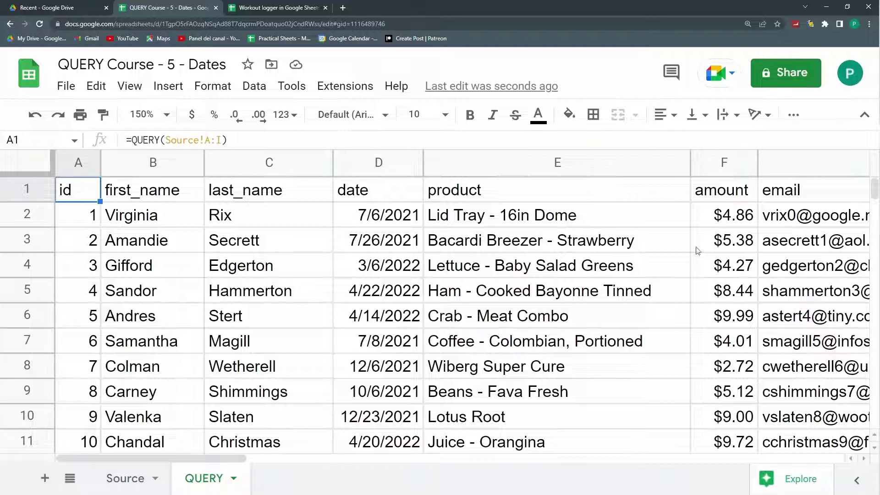
{"action": "left_click", "coordinate": [223, 140]}
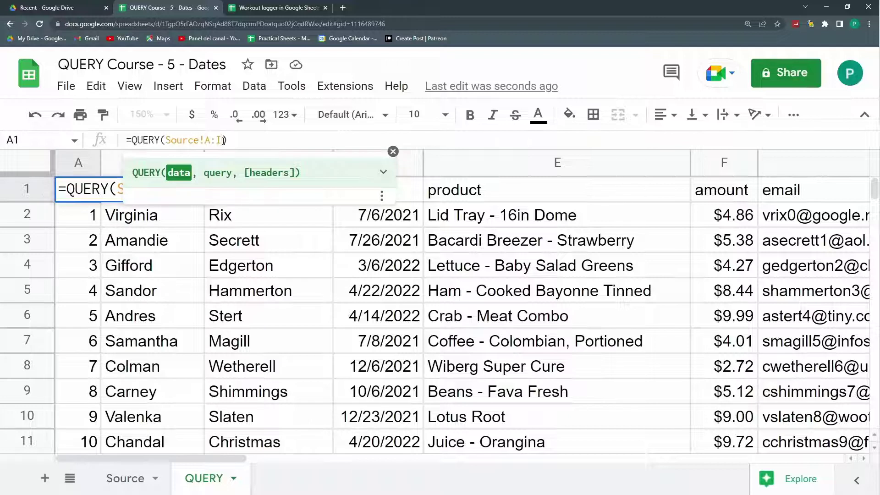
{"action": "type", "text": "\""}
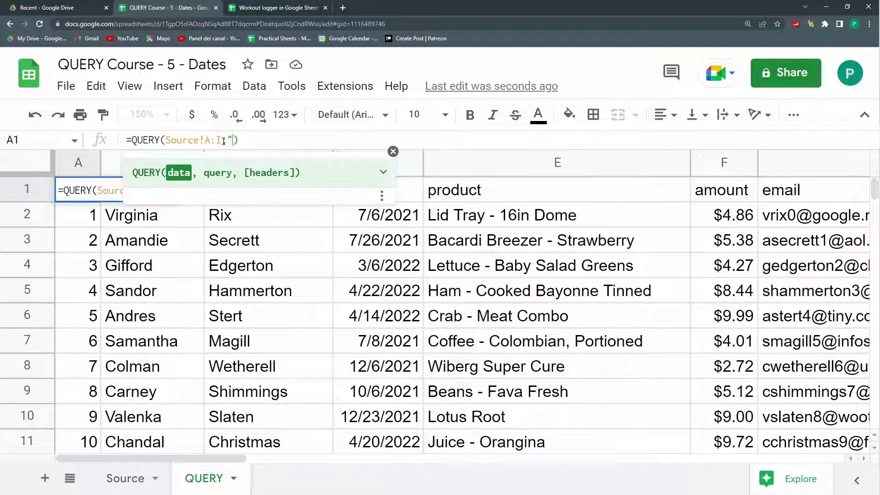
{"action": "type", "text": "WHERE"}
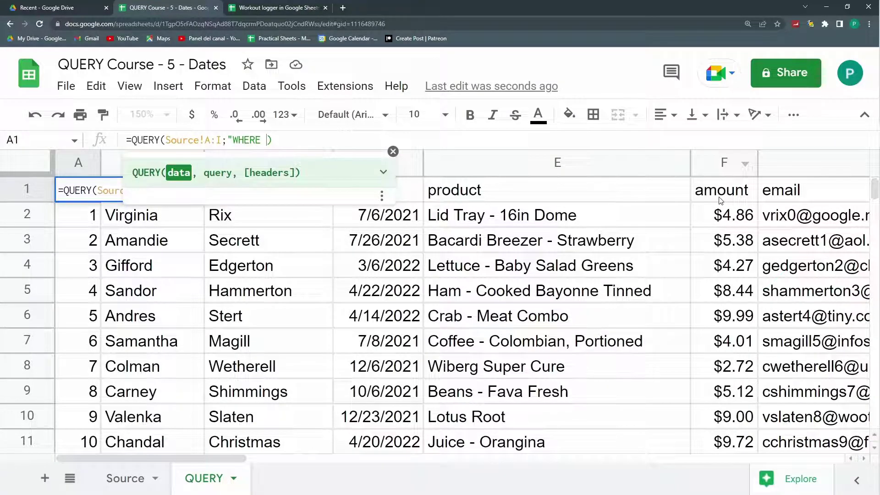
{"action": "type", "text": "F>5\""}
{"action": "key", "text": "Return"}
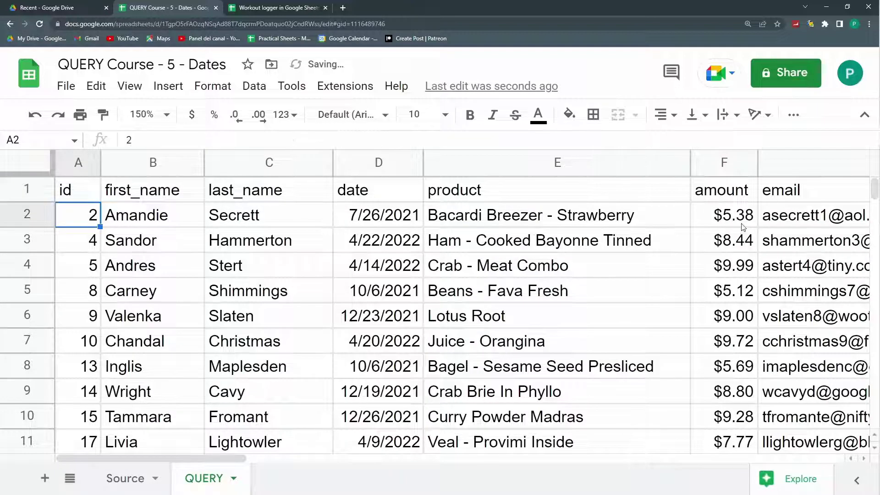
Step: Check the filtered amounts, such as $8.44, and reselect A1
{"action": "left_click_drag", "start_coordinate": [731, 215], "coordinate": [733, 417]}
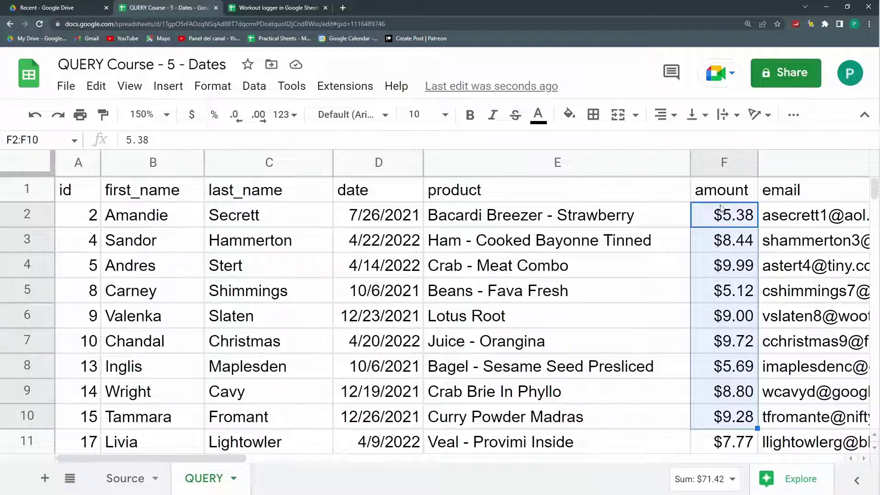
{"action": "left_click", "coordinate": [728, 250]}
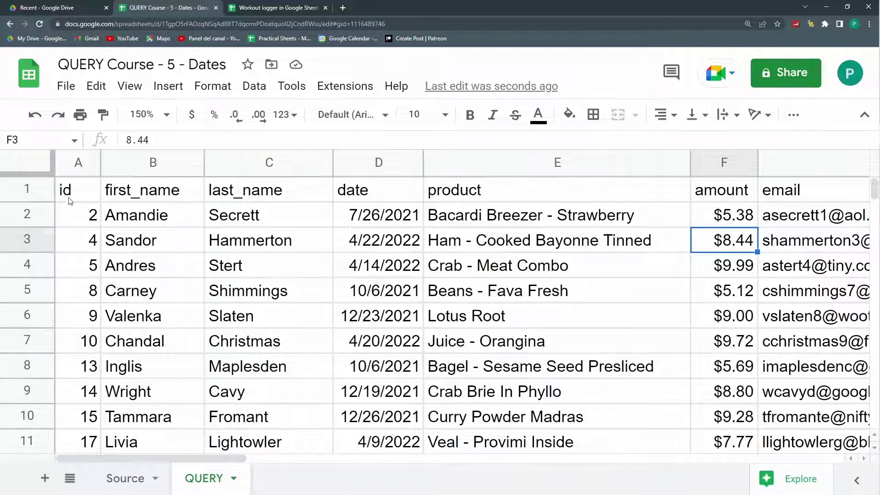
{"action": "left_click", "coordinate": [78, 184]}
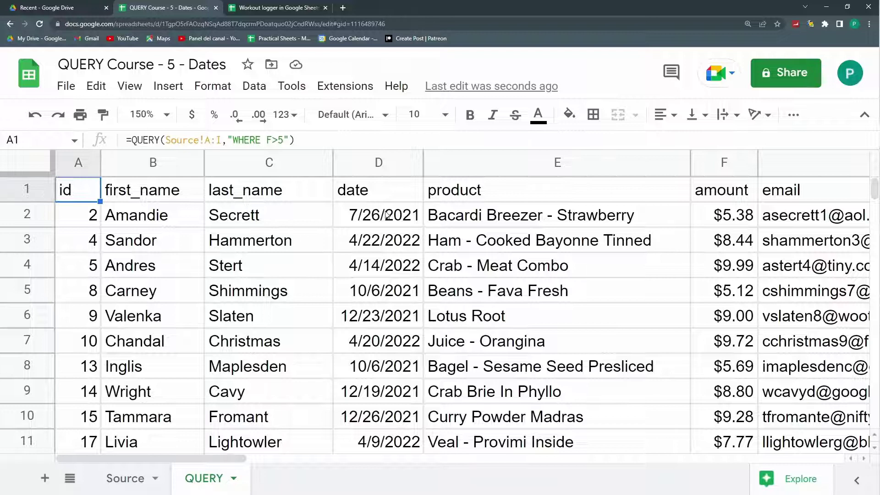
Step: Review the filtered dates and look over the F>5 condition without changing it
{"action": "left_click_drag", "start_coordinate": [380, 221], "coordinate": [400, 354]}
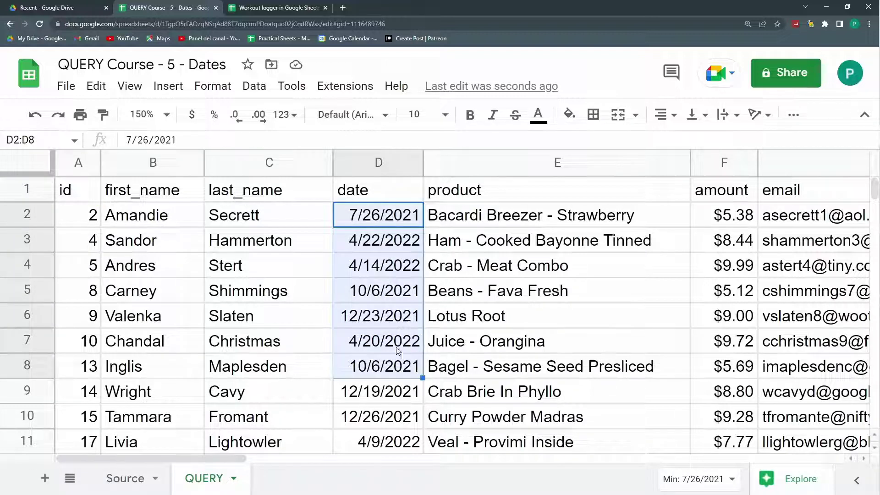
{"action": "left_click", "coordinate": [85, 193]}
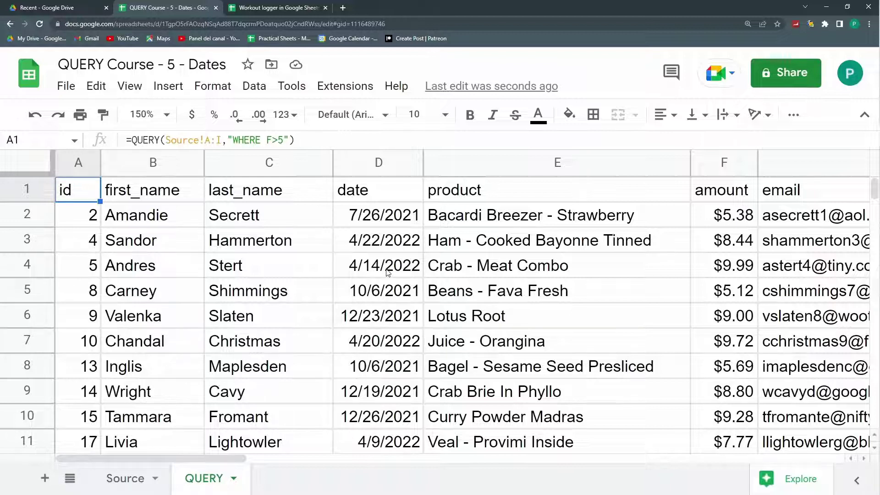
{"action": "left_click", "coordinate": [283, 139]}
{"action": "left_click_drag", "start_coordinate": [283, 140], "coordinate": [265, 140]}
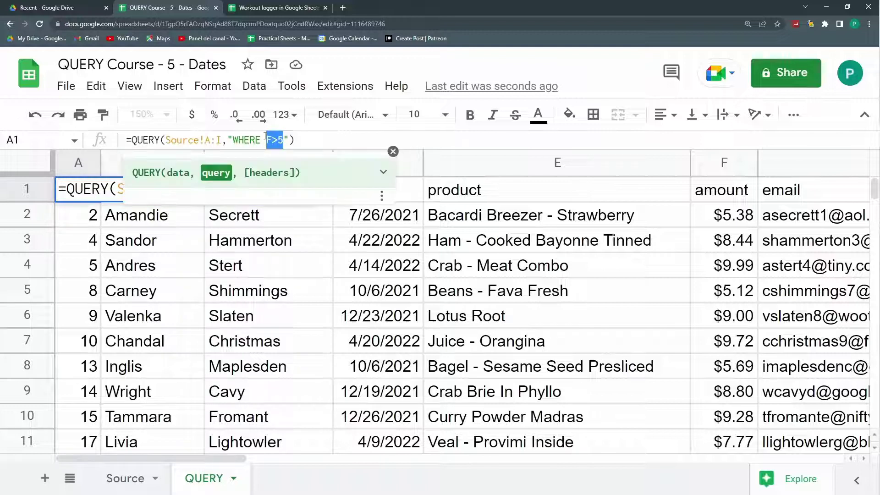
{"action": "key", "text": "Escape"}
{"action": "key", "text": "ctrl+plus"}
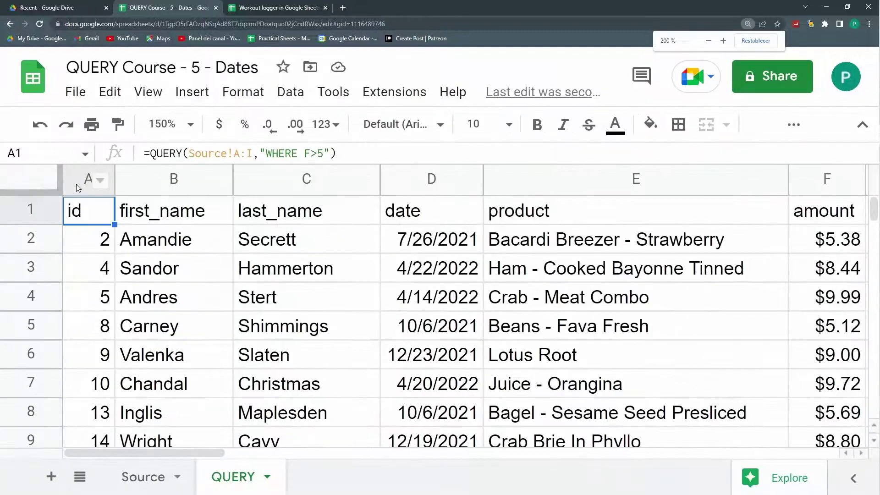
Step: Change the condition to WHERE D>4/1/2022 and commit it
{"action": "key", "text": "Return"}
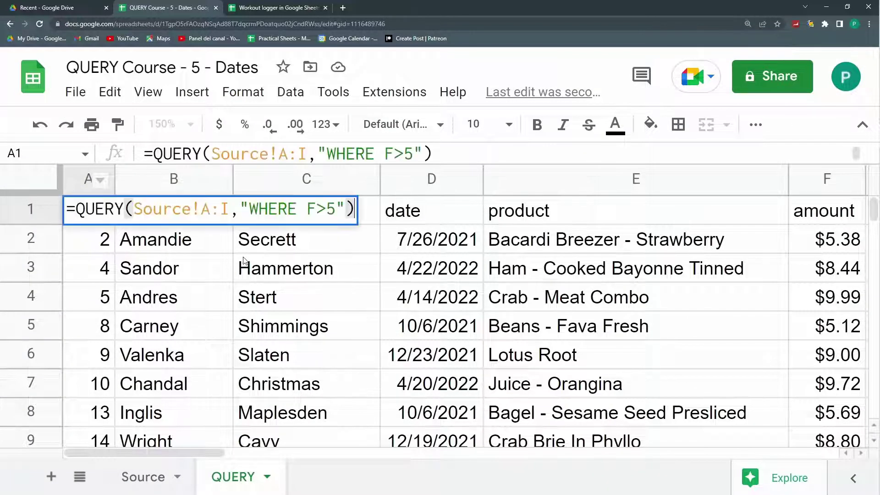
{"action": "double_click", "coordinate": [317, 213]}
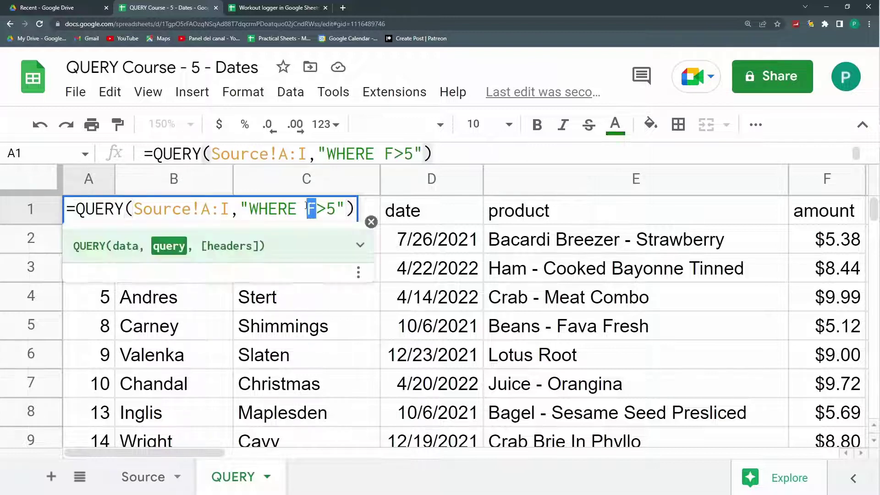
{"action": "type", "text": "D"}
{"action": "double_click", "coordinate": [331, 210]}
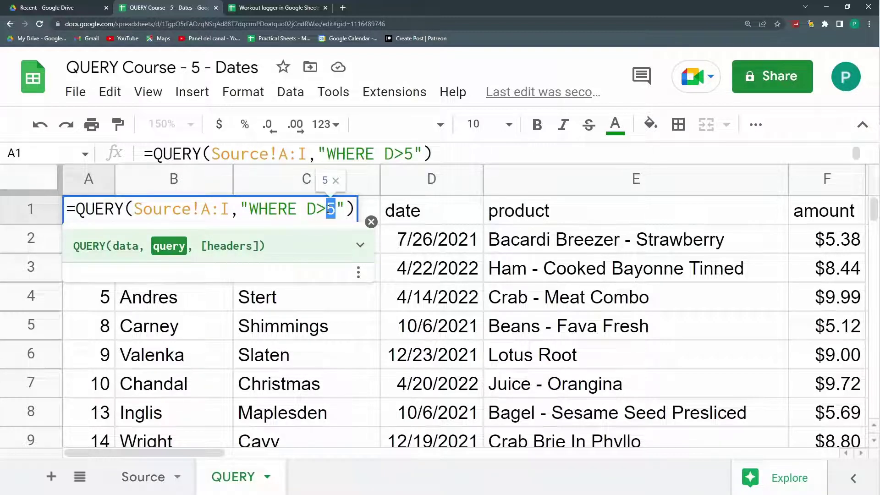
{"action": "key", "text": "BackSpace"}
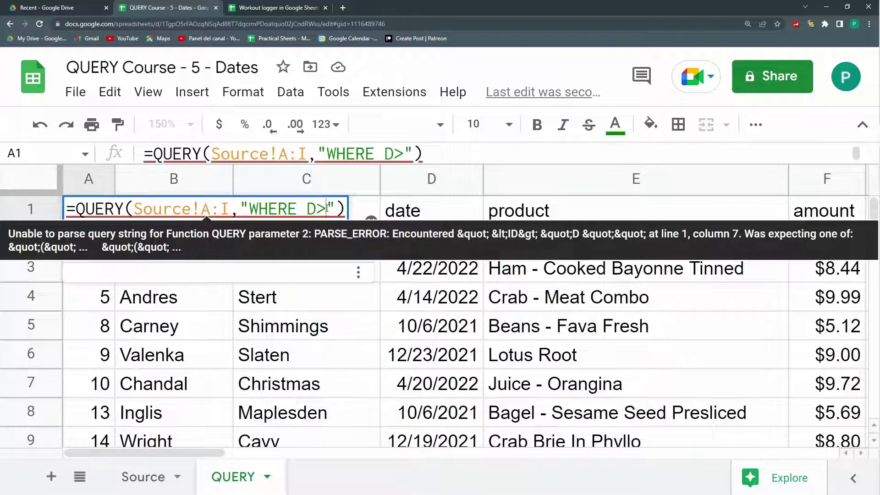
{"action": "type", "text": "4/1/"}
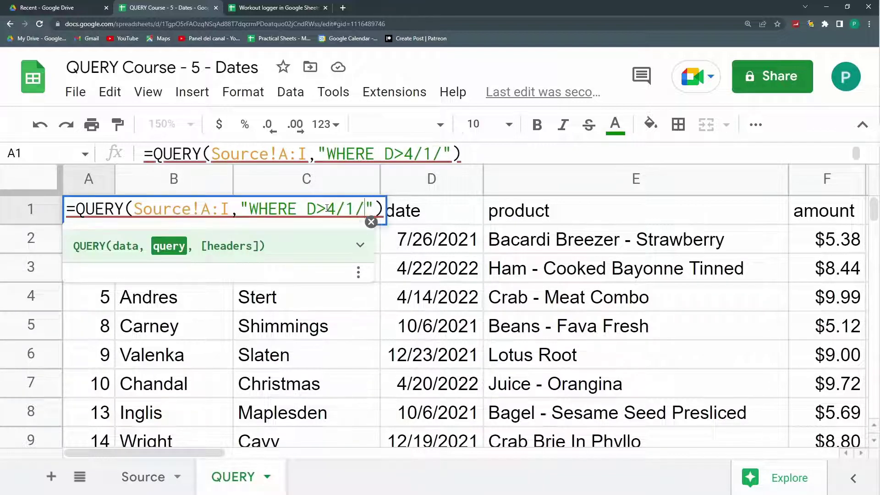
{"action": "type", "text": "2022"}
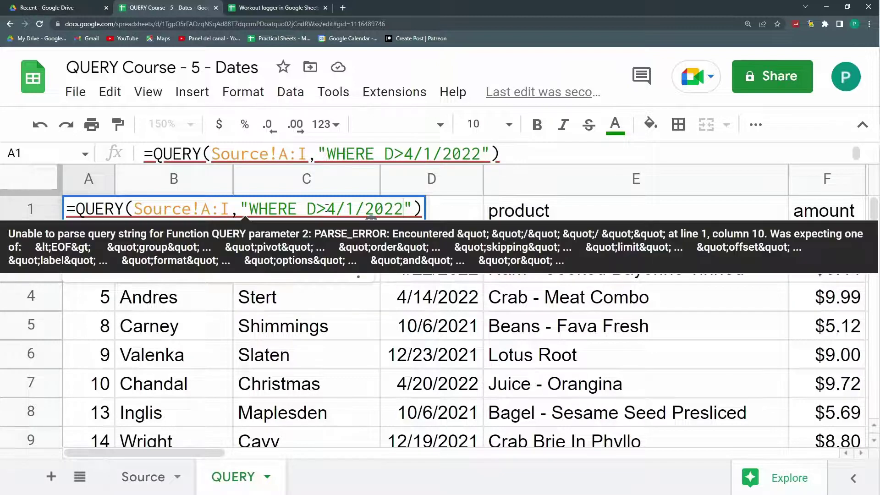
{"action": "key", "text": "Return"}
Step: Back in A1, begin inserting DATE before the 4/1/2022 value
{"action": "key", "text": "Up"}
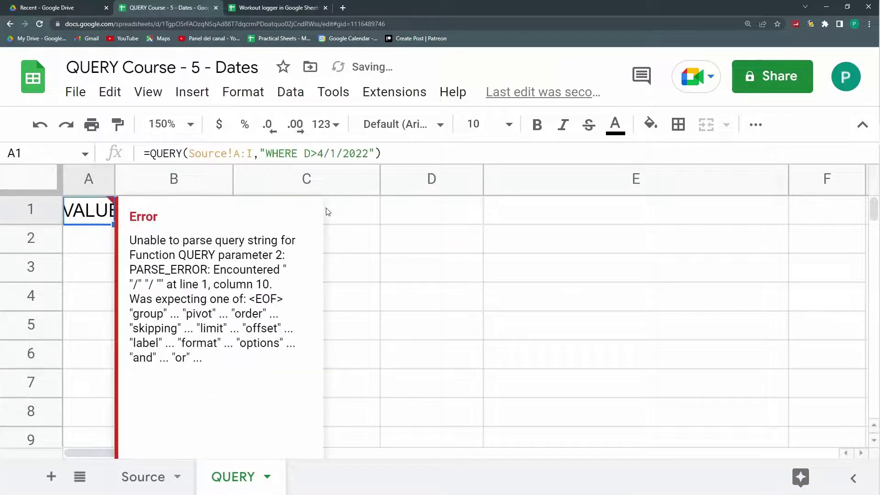
{"action": "left_click_drag", "start_coordinate": [317, 153], "coordinate": [369, 155]}
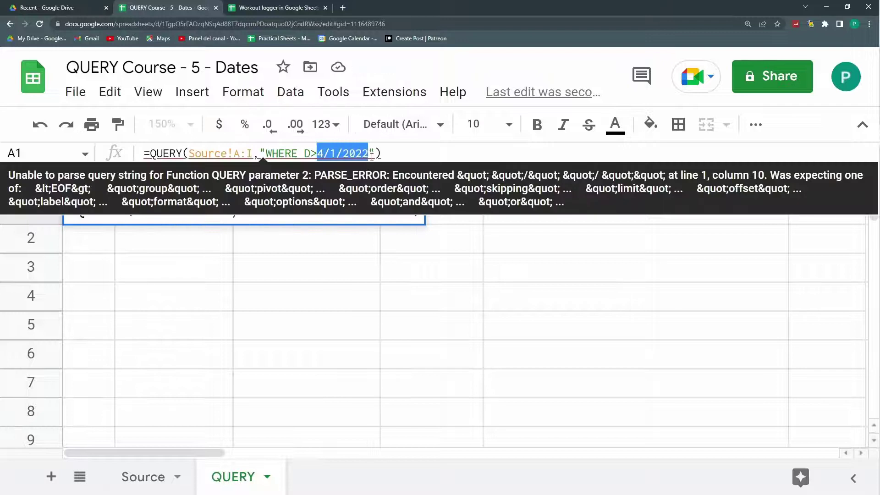
{"action": "key", "text": "Left"}
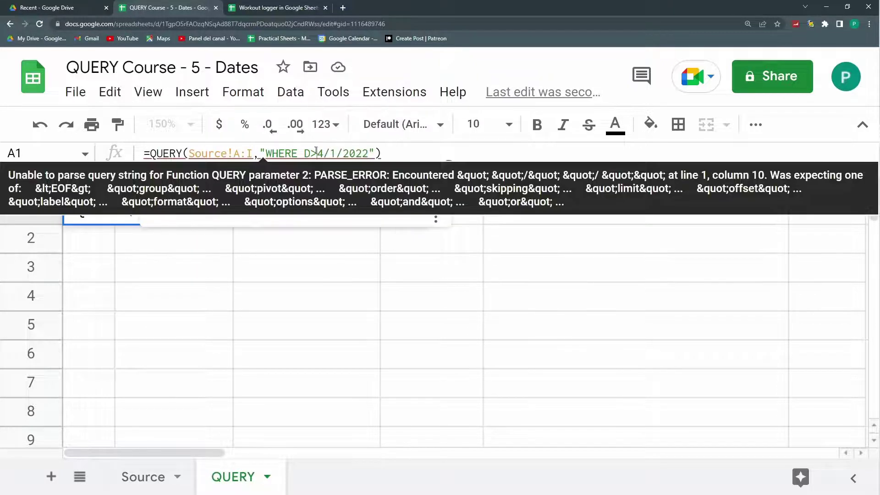
{"action": "type", "text": "D"}
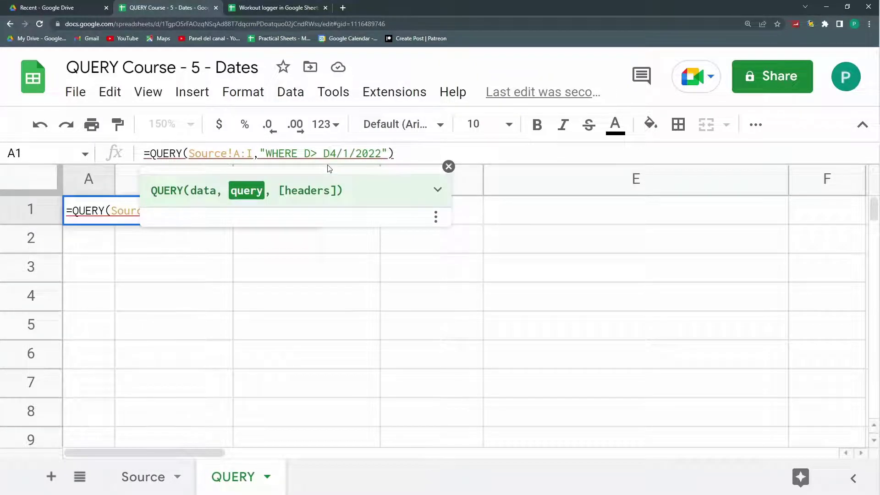
{"action": "type", "text": "ATE"}
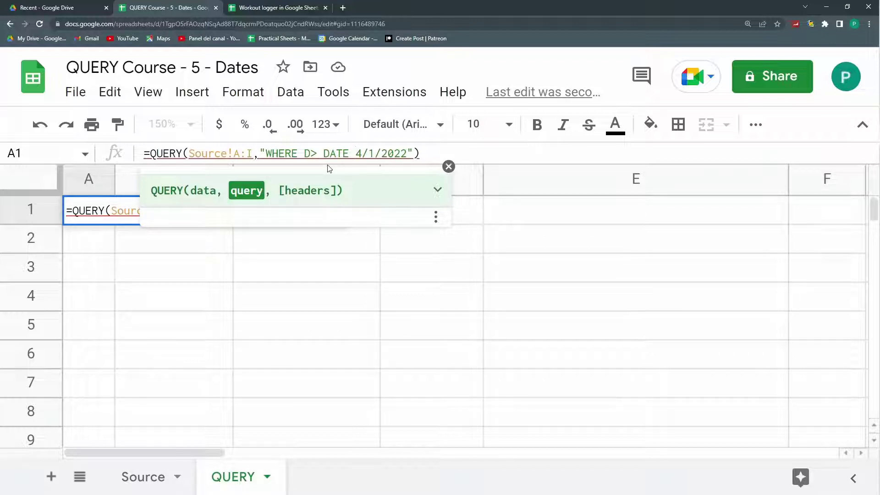
Step: Replace the old date so the condition reads WHERE D> DATE '2022-04-01'
{"action": "key", "text": "Delete"}
{"action": "key", "text": "Delete"}
{"action": "key", "text": "Delete"}
{"action": "key", "text": "Delete"}
{"action": "key", "text": "Delete"}
{"action": "key", "text": "Delete"}
{"action": "key", "text": "Delete"}
{"action": "key", "text": "Delete"}
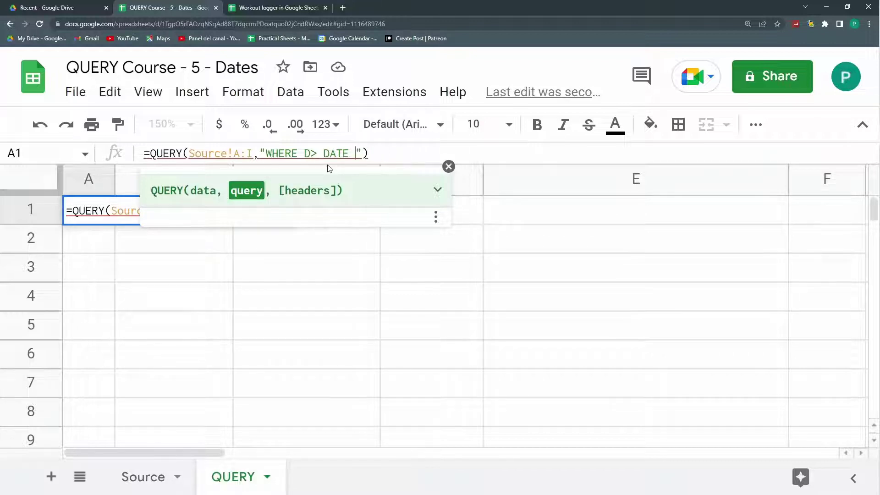
{"action": "type", "text": "'"}
{"action": "type", "text": "'"}
{"action": "type", "text": "2022"}
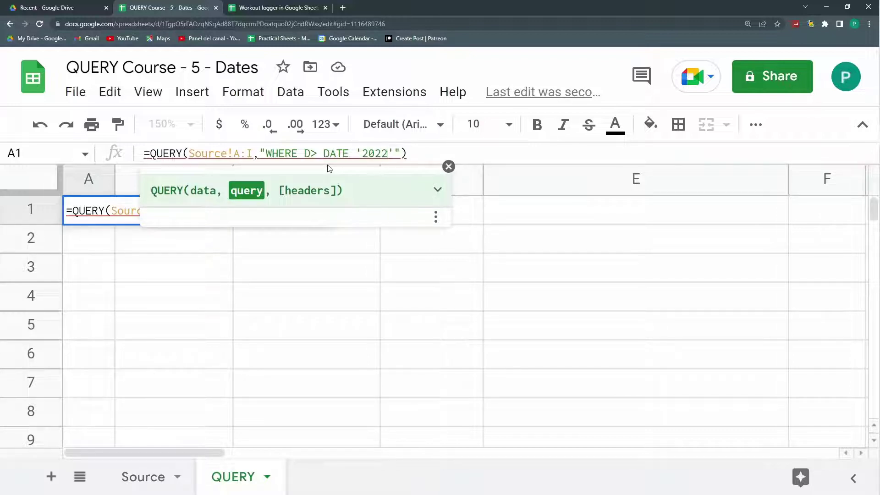
{"action": "type", "text": "-04-01"}
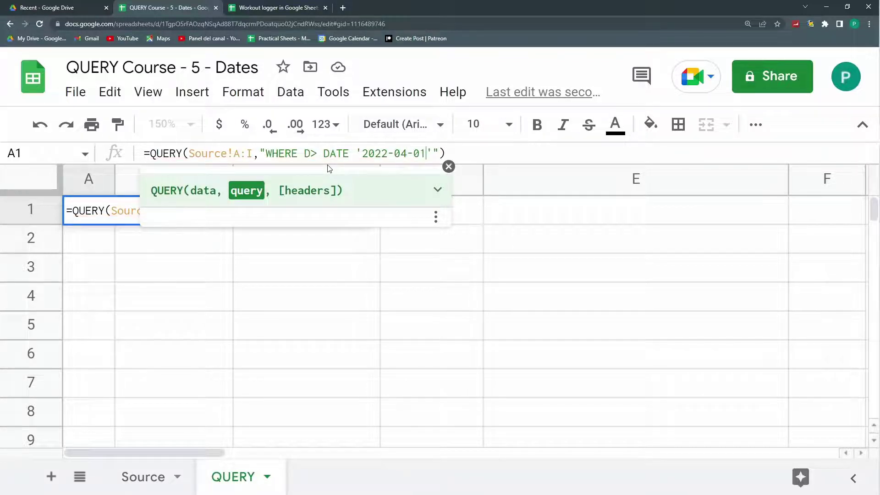
{"action": "key", "text": "Return"}
{"action": "key", "text": "Up"}
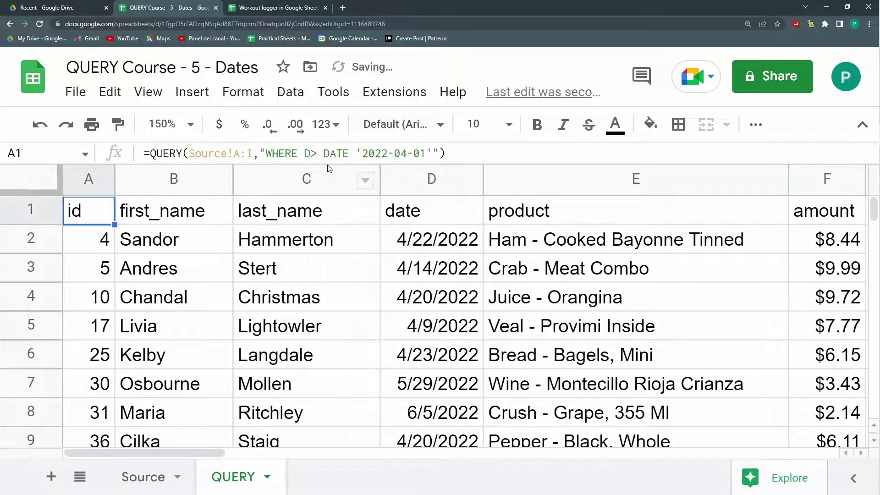
Step: Change the comparison to D = DATE '2022-04-01'
{"action": "left_click_drag", "start_coordinate": [432, 153], "coordinate": [324, 153]}
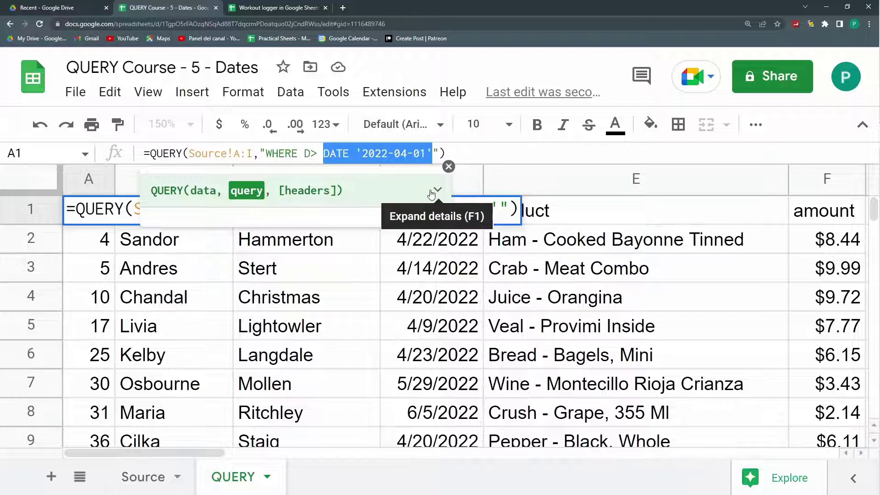
{"action": "left_click", "coordinate": [448, 167]}
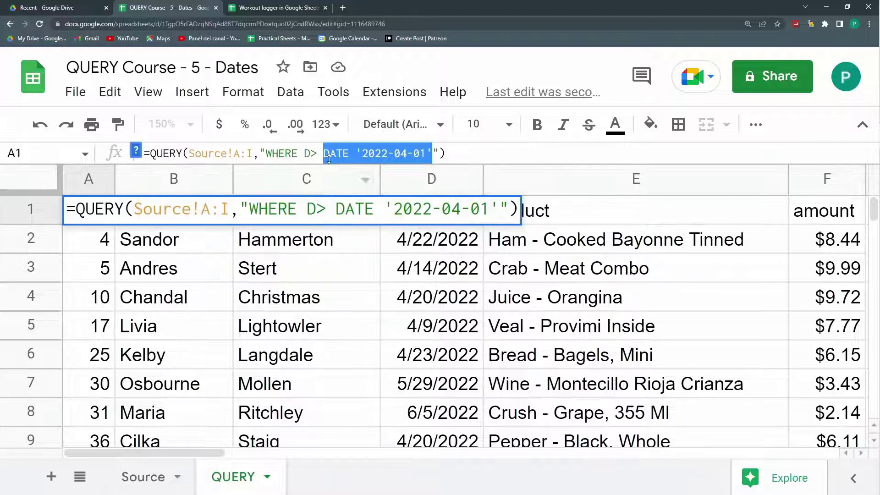
{"action": "left_click", "coordinate": [312, 154]}
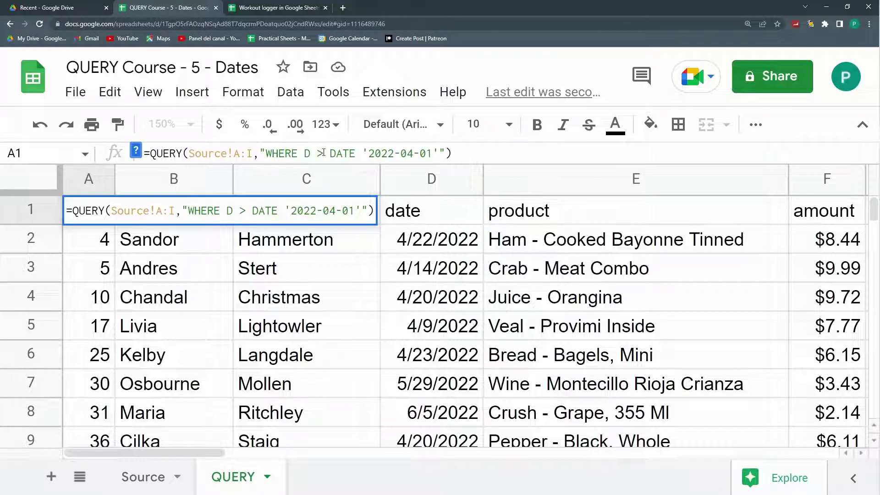
{"action": "key", "text": "Delete"}
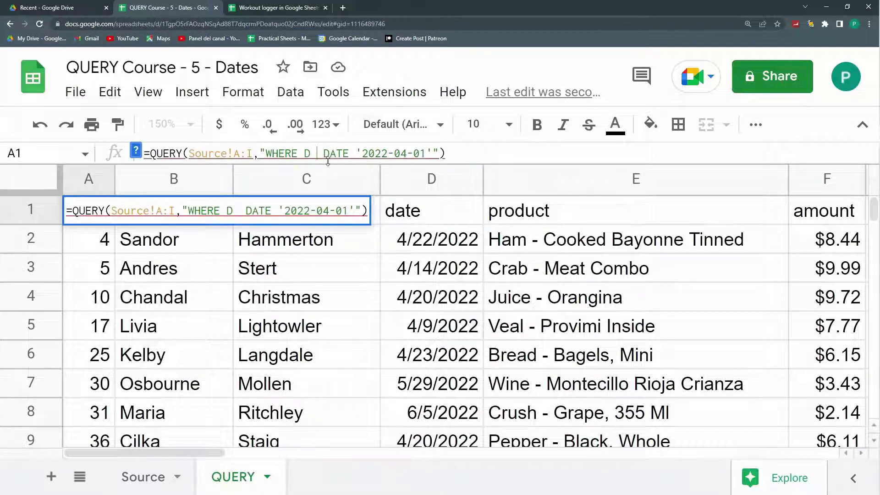
{"action": "type", "text": "="}
{"action": "key", "text": "Return"}
{"action": "key", "text": "Up"}
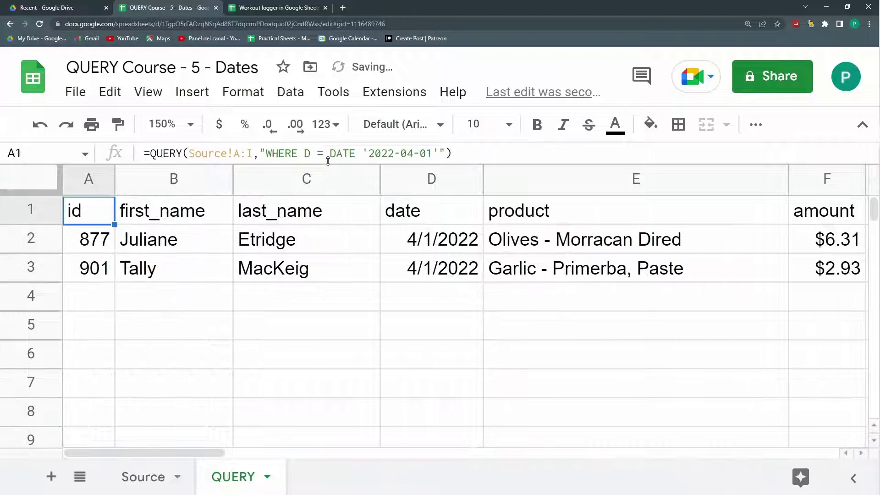
Step: Make the condition D >= DATE '2022-04-01'
{"action": "left_click", "coordinate": [317, 153]}
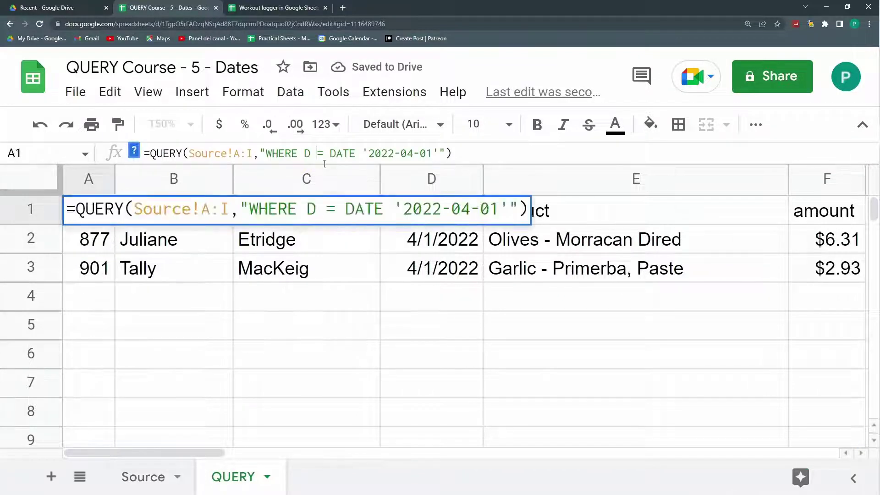
{"action": "type", "text": ">"}
{"action": "key", "text": "Return"}
{"action": "key", "text": "Up"}
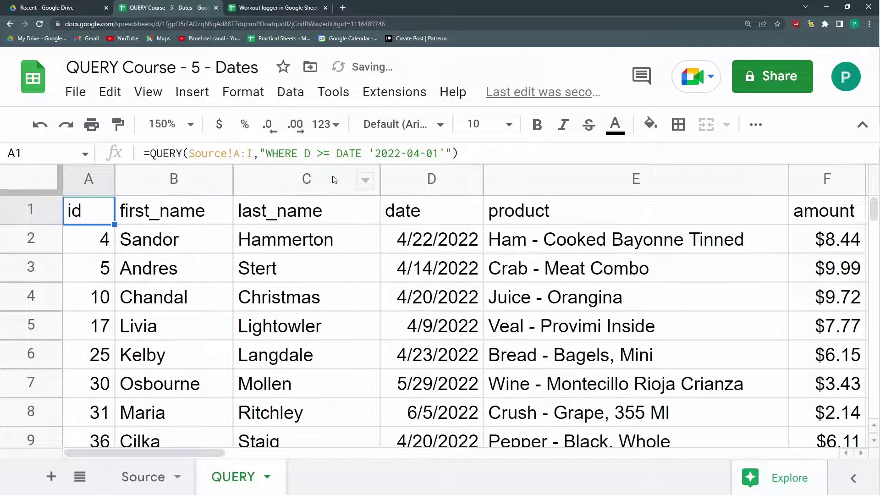
Step: Switch the comparison to D <= DATE '2022-04-01'
{"action": "left_click", "coordinate": [323, 154]}
{"action": "key", "text": "BackSpace"}
{"action": "type", "text": "<"}
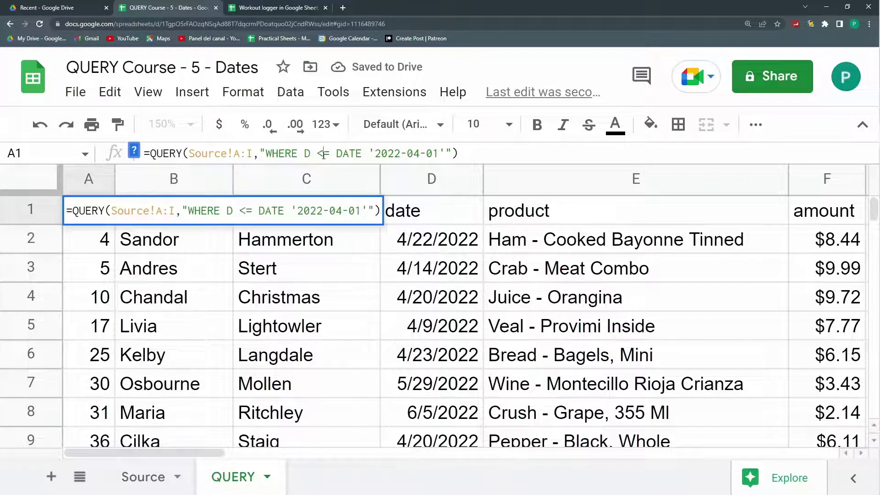
{"action": "key", "text": "Return"}
{"action": "key", "text": "Up"}
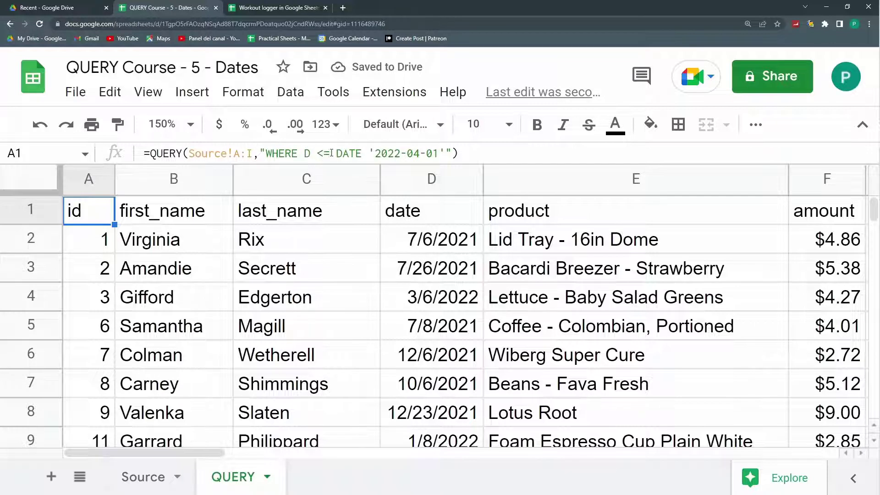
Step: Change the comparison back to D >= DATE '2022-04-01' and review the results
{"action": "double_click", "coordinate": [324, 154]}
{"action": "type", "text": ">="}
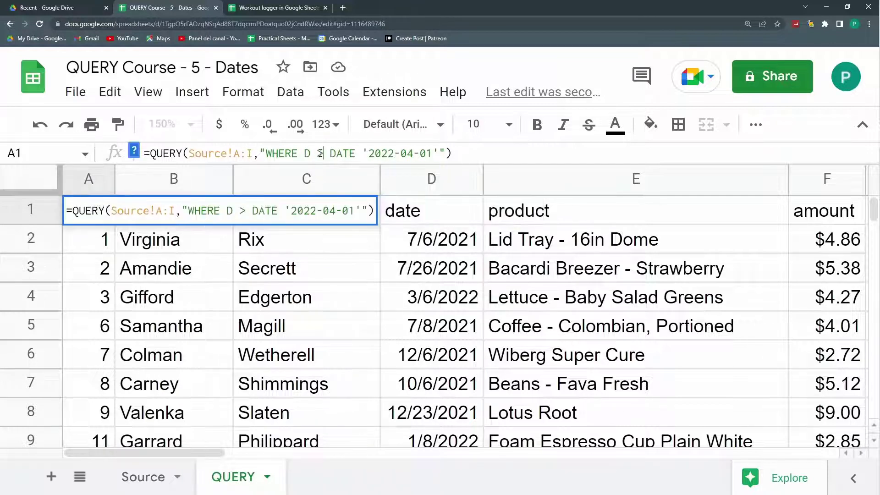
{"action": "key", "text": "Return"}
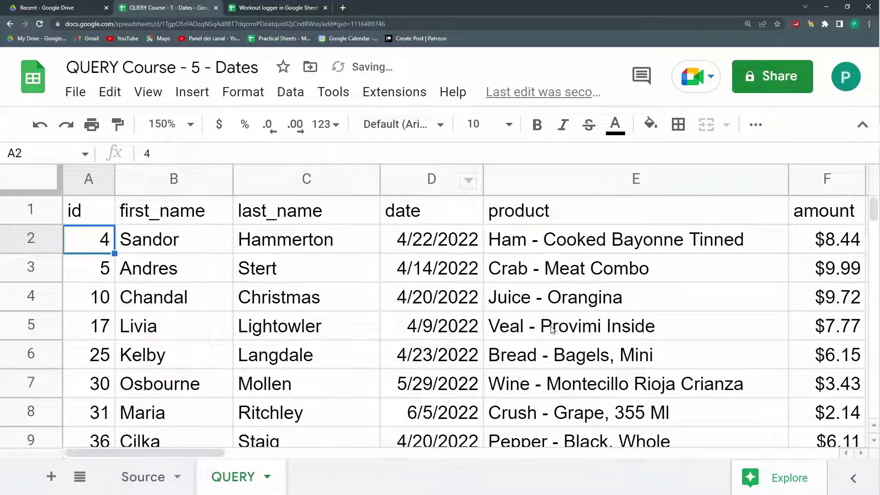
{"action": "scroll", "coordinate": [409, 288], "scroll_direction": "down", "scroll_amount": 2}
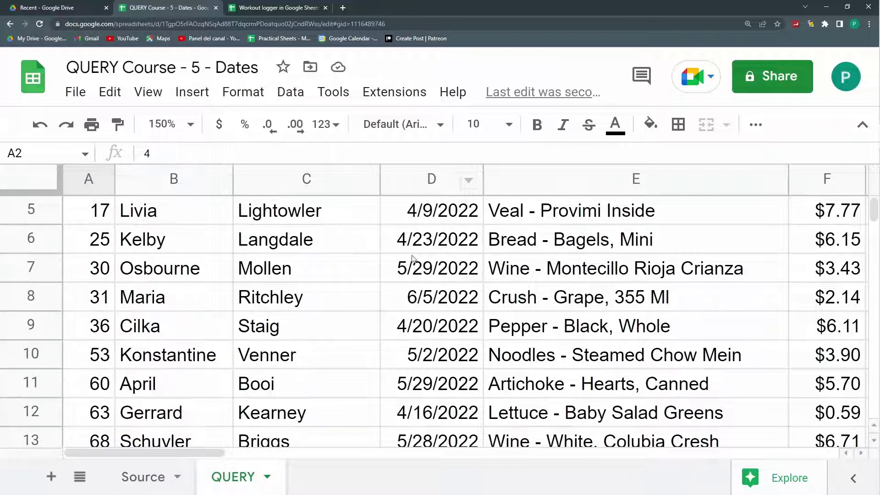
{"action": "scroll", "coordinate": [87, 215], "scroll_direction": "up", "scroll_amount": 3}
{"action": "left_click", "coordinate": [88, 212]}
Step: Try appending AND D to the query, then cancel that edit
{"action": "left_click", "coordinate": [437, 154]}
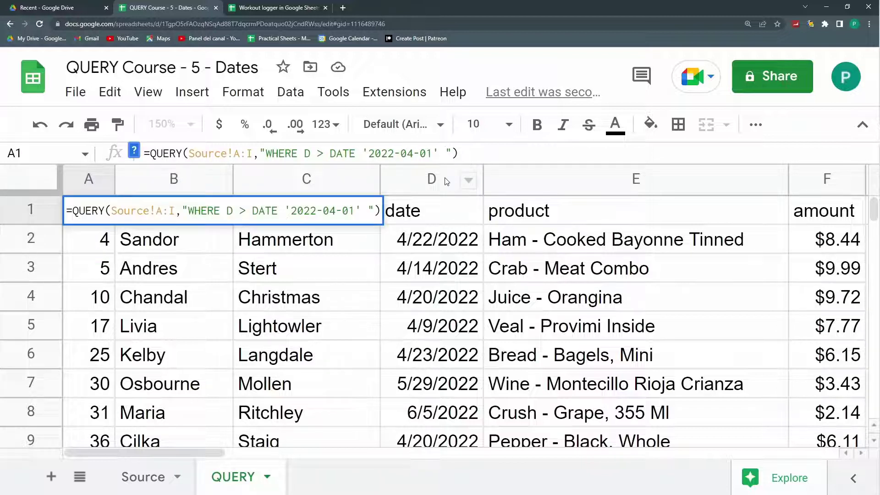
{"action": "type", "text": "AND D"}
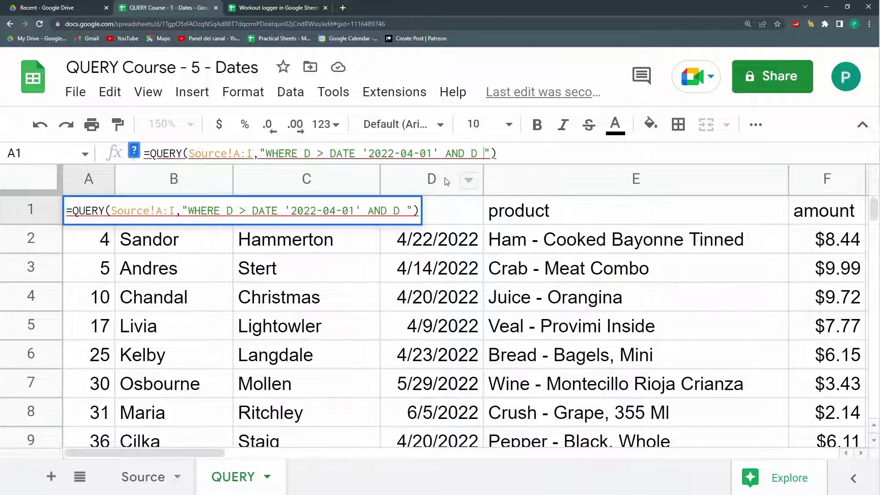
{"action": "key", "text": "Escape"}
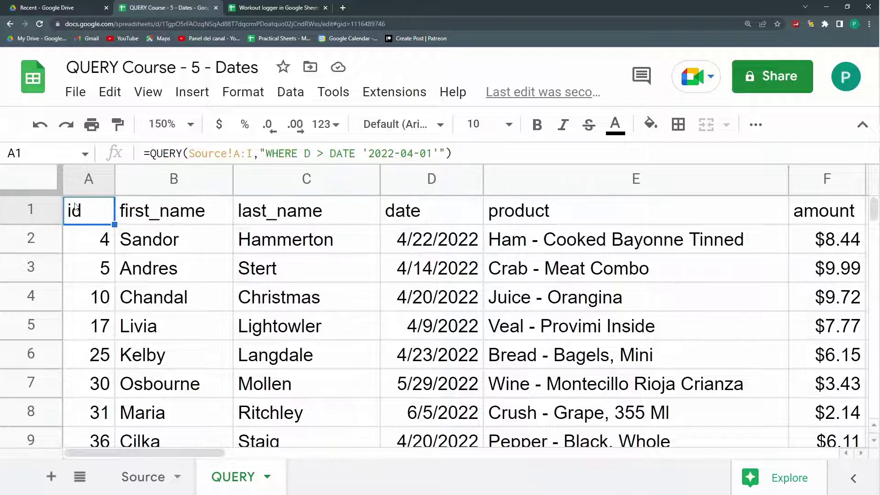
{"action": "key", "text": "F2"}
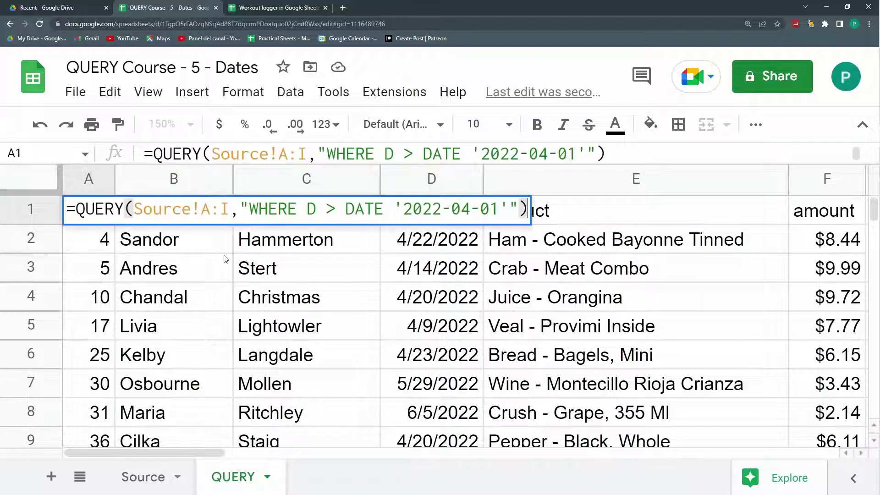
Step: Add AND D < DATE '2022-06-01' after the start-date condition
{"action": "left_click", "coordinate": [508, 210]}
{"action": "type", "text": "AND "}
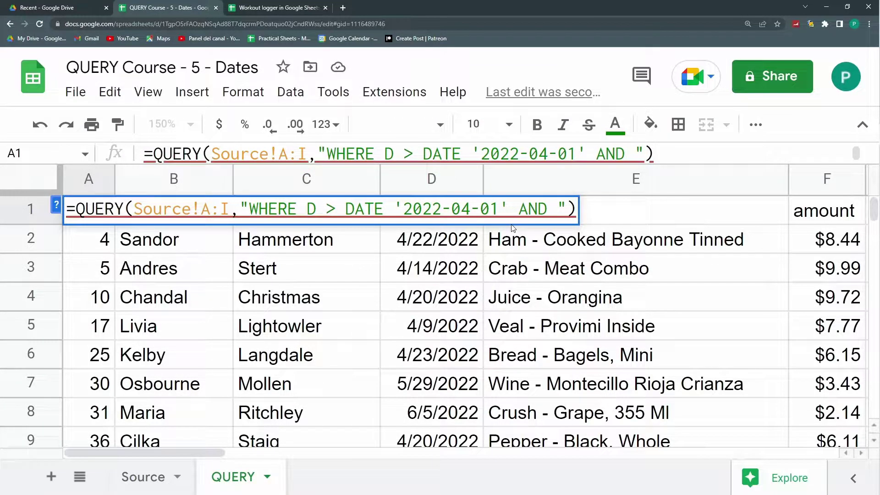
{"action": "type", "text": "D <"}
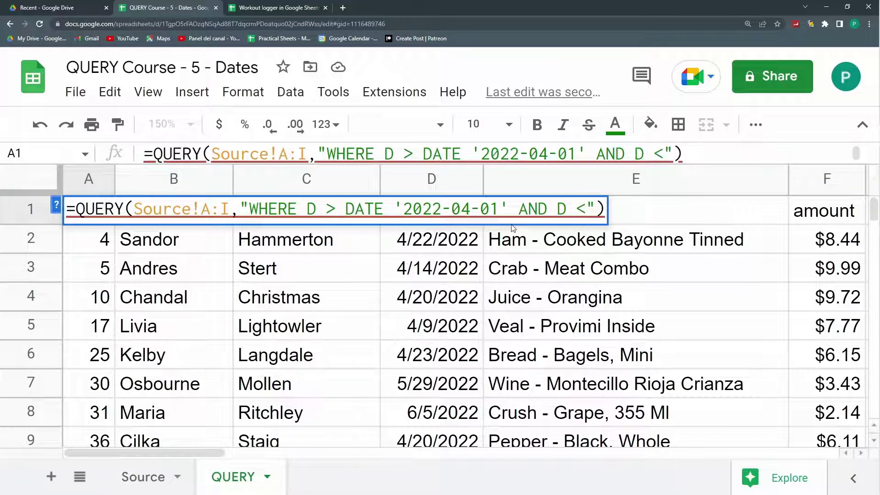
{"action": "type", "text": " DA"}
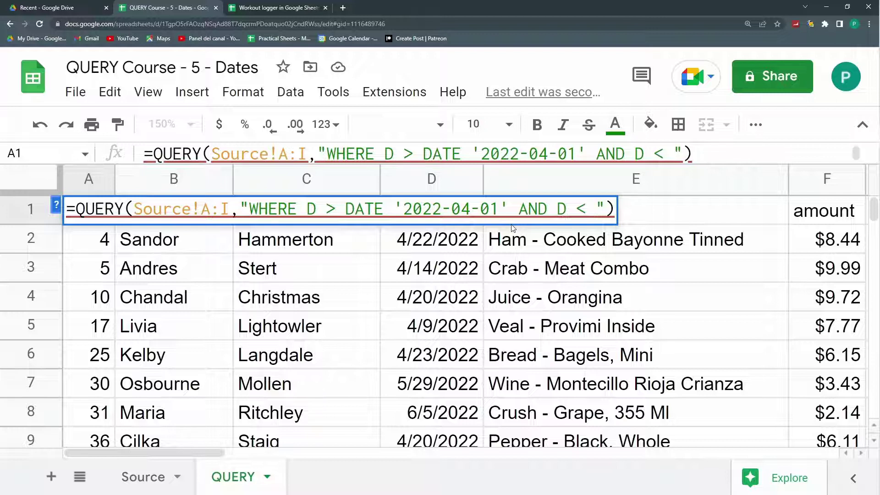
{"action": "type", "text": "TE ''"}
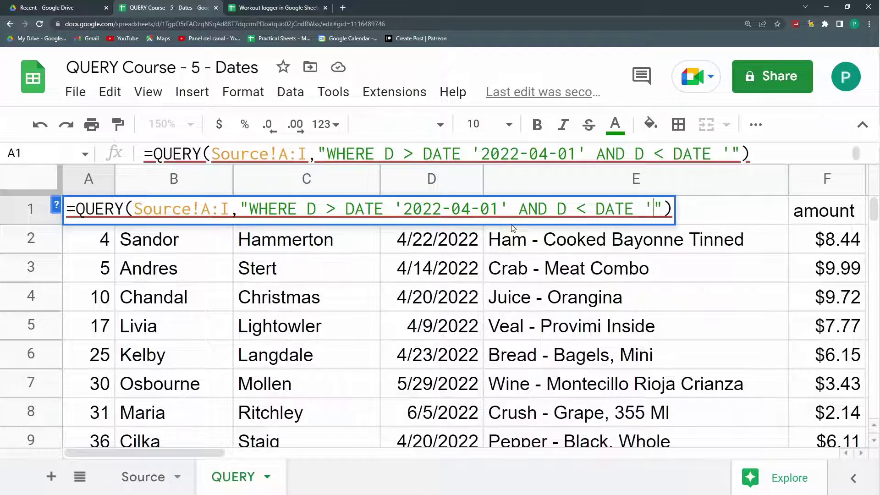
{"action": "key", "text": "Left"}
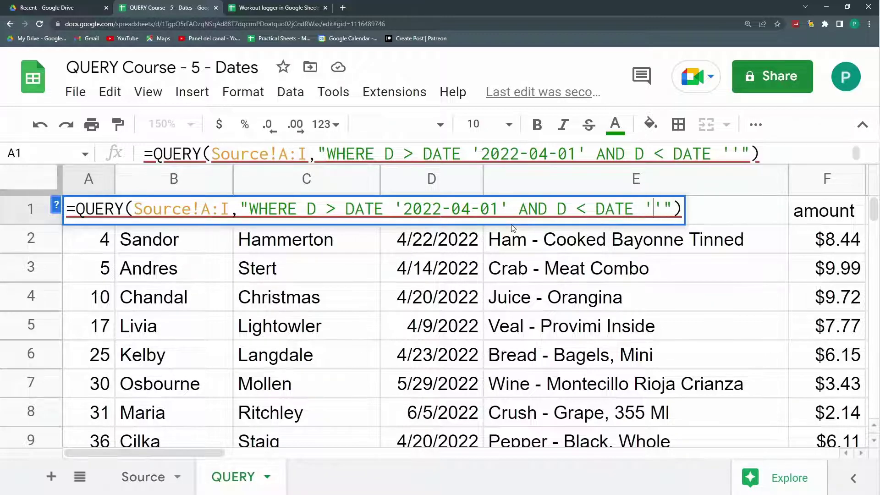
{"action": "type", "text": "2022-"}
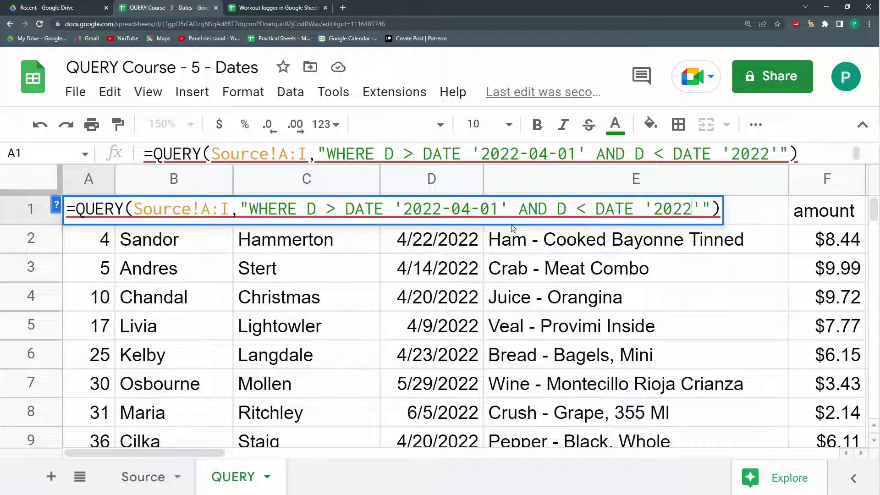
{"action": "type", "text": "06-01"}
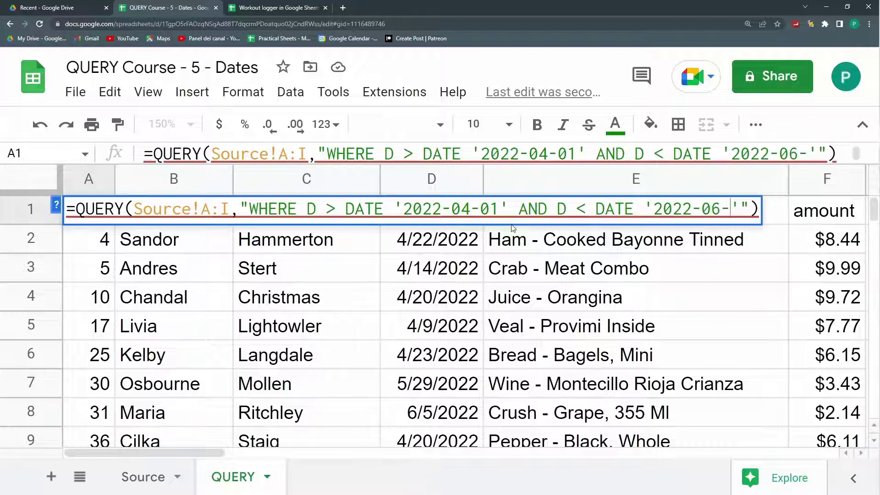
{"action": "key", "text": "Return"}
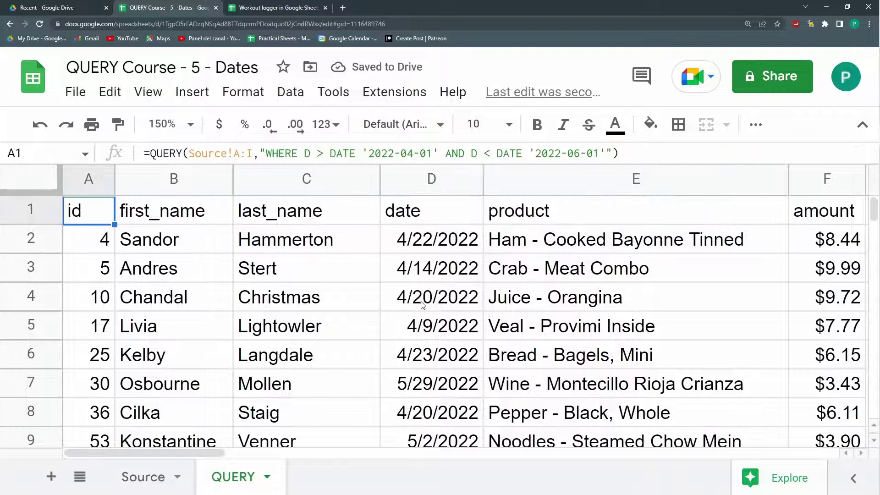
{"action": "scroll", "coordinate": [409, 265], "scroll_direction": "down", "scroll_amount": 3}
{"action": "scroll", "coordinate": [442, 309], "scroll_direction": "up", "scroll_amount": 3}
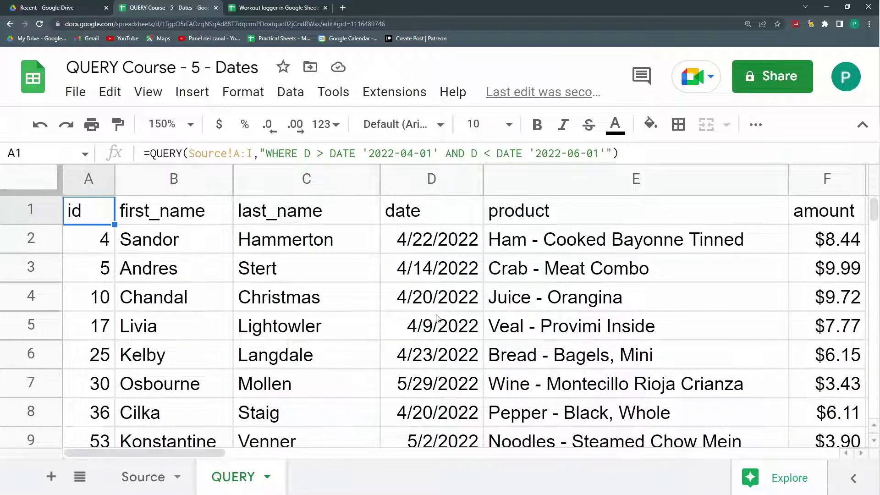
{"action": "scroll", "coordinate": [426, 274], "scroll_direction": "down", "scroll_amount": 5}
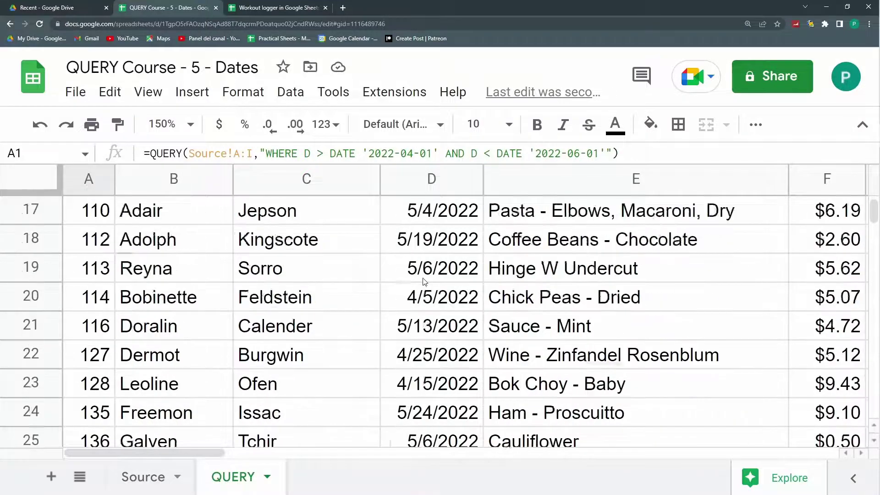
{"action": "scroll", "coordinate": [424, 275], "scroll_direction": "up", "scroll_amount": 5}
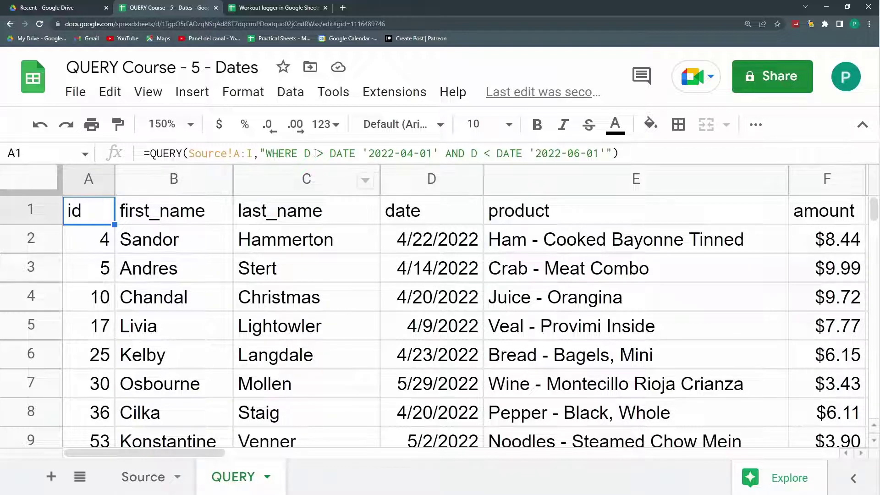
Step: Append ORDER BY D DESC to the query string so results start from 5/31/2022
{"action": "left_click", "coordinate": [607, 154]}
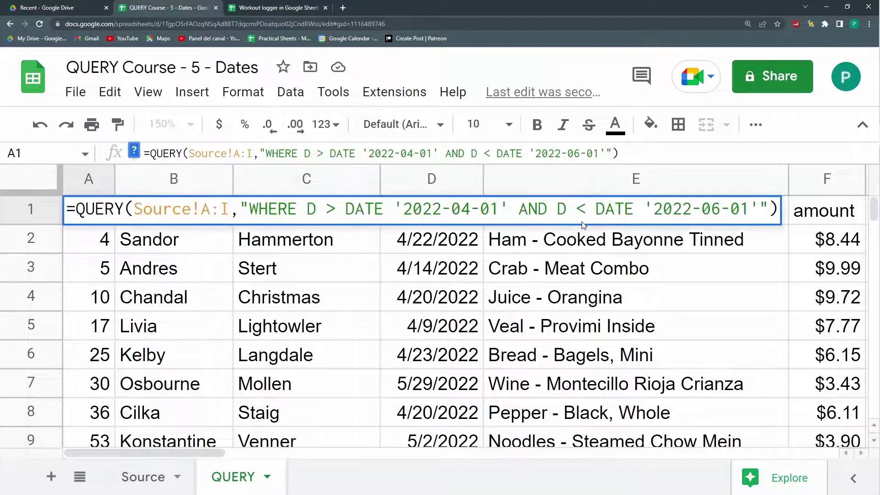
{"action": "type", "text": "ORDER BY "}
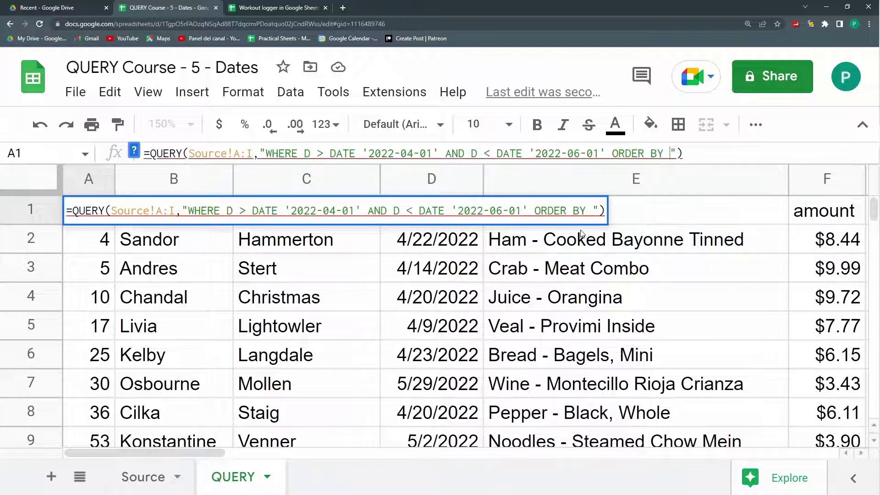
{"action": "type", "text": "D D"}
{"action": "type", "text": "ESC"}
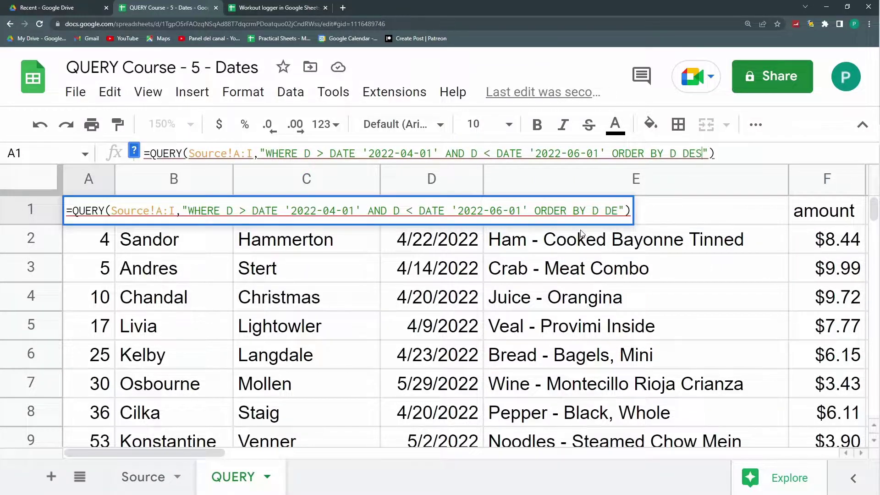
{"action": "key", "text": "Return"}
{"action": "key", "text": "Up"}
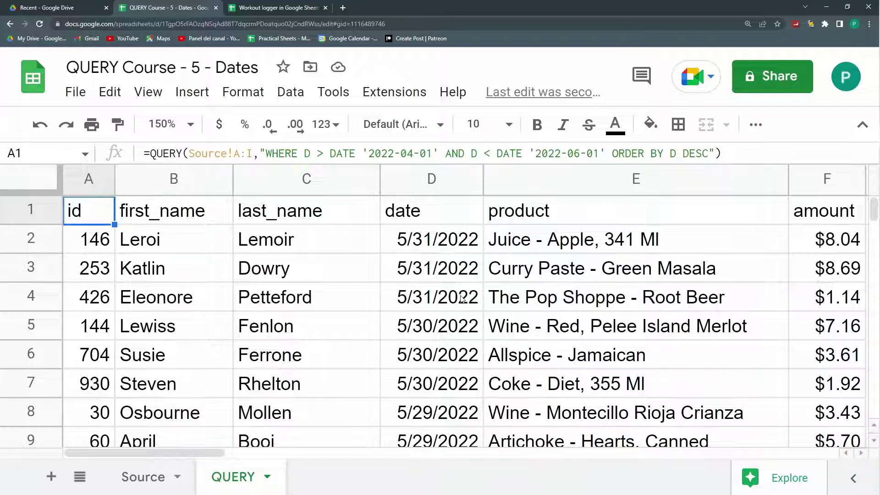
Step: Recommit the unchanged formula and drag column C's border left to narrow last_name
{"action": "left_click", "coordinate": [357, 151]}
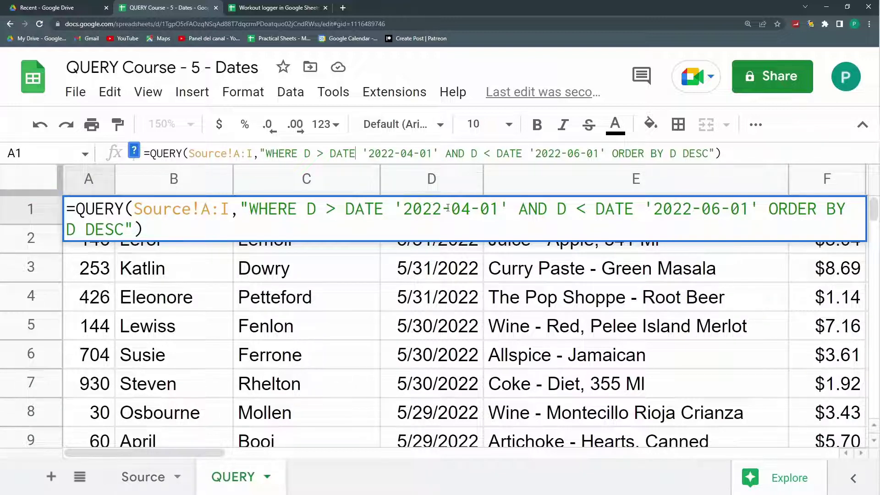
{"action": "key", "text": "Return"}
{"action": "key", "text": "Up"}
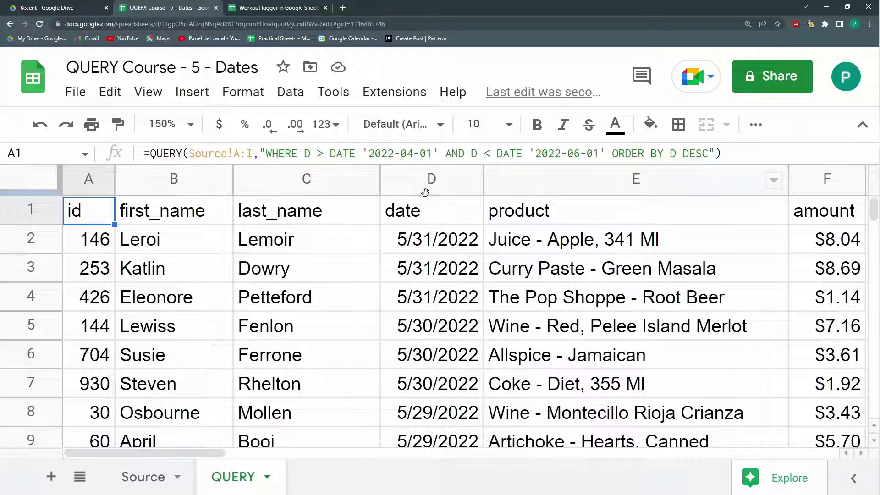
{"action": "left_click_drag", "start_coordinate": [379, 184], "coordinate": [353, 186]}
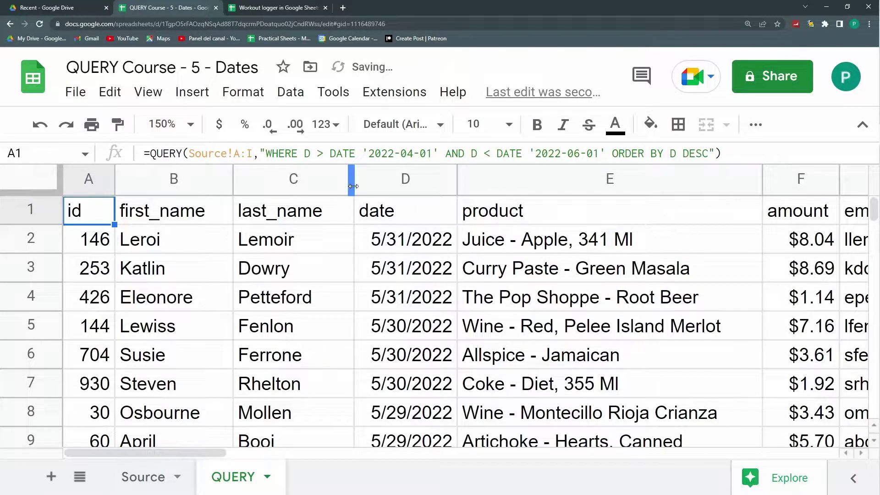